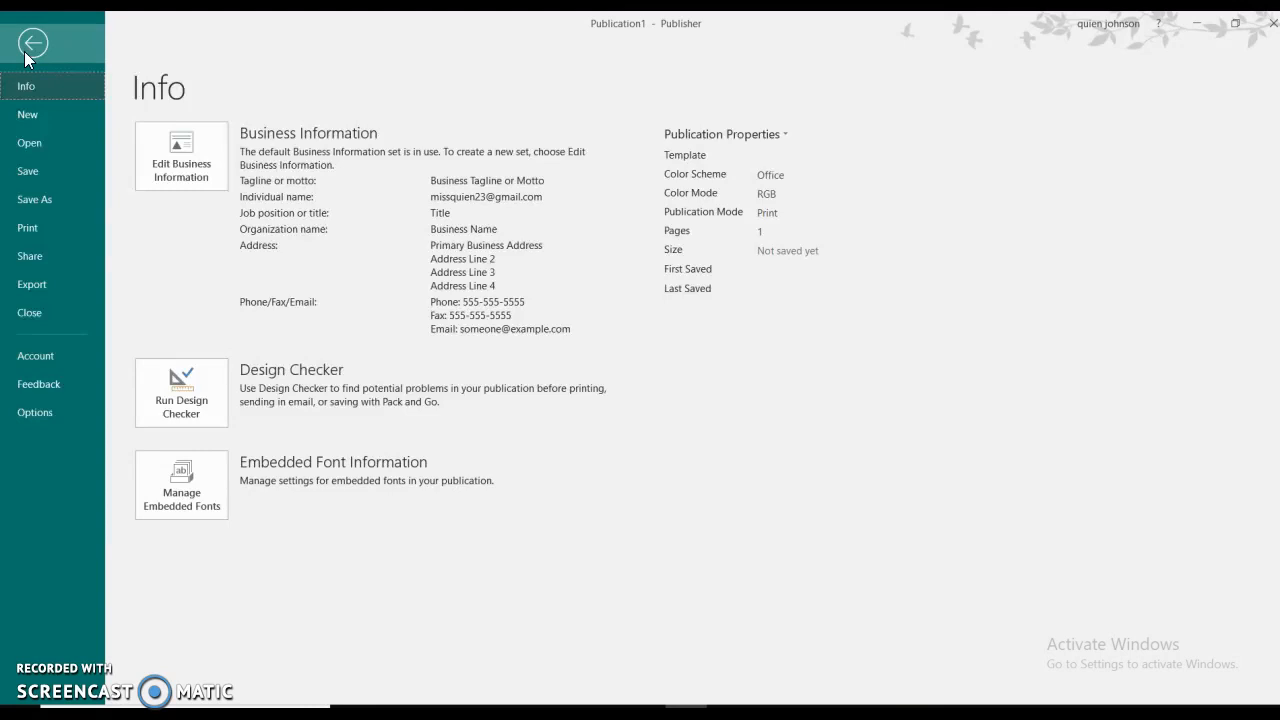
# Step: Examine the blank page templates, the orientation and margin options, and the three panels laid out on the page
pyautogui.click(49, 121)
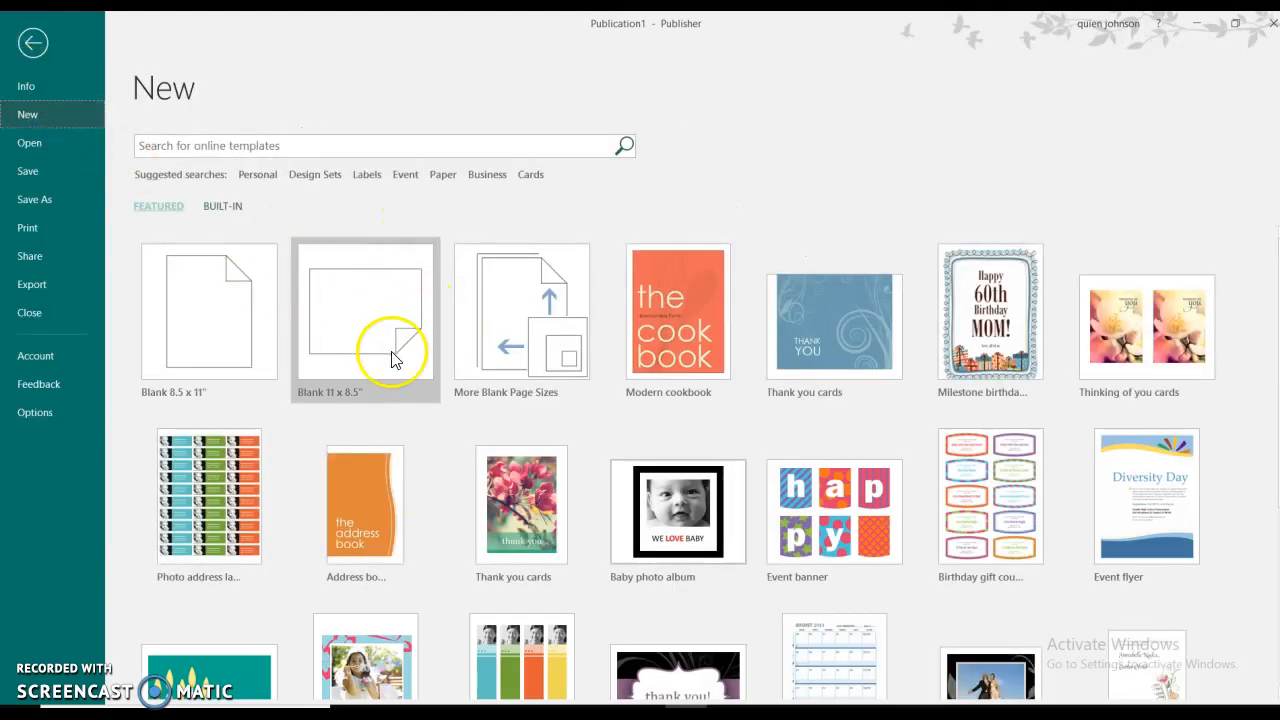
pyautogui.click(30, 43)
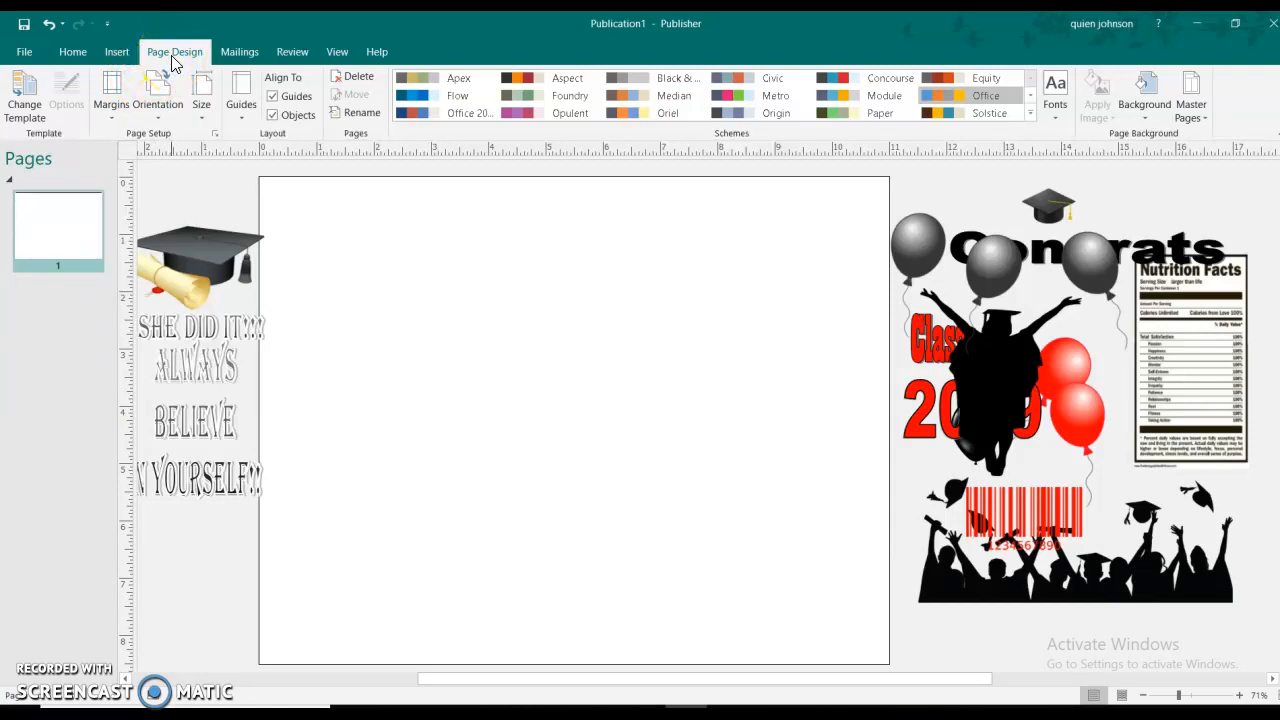
pyautogui.click(165, 95)
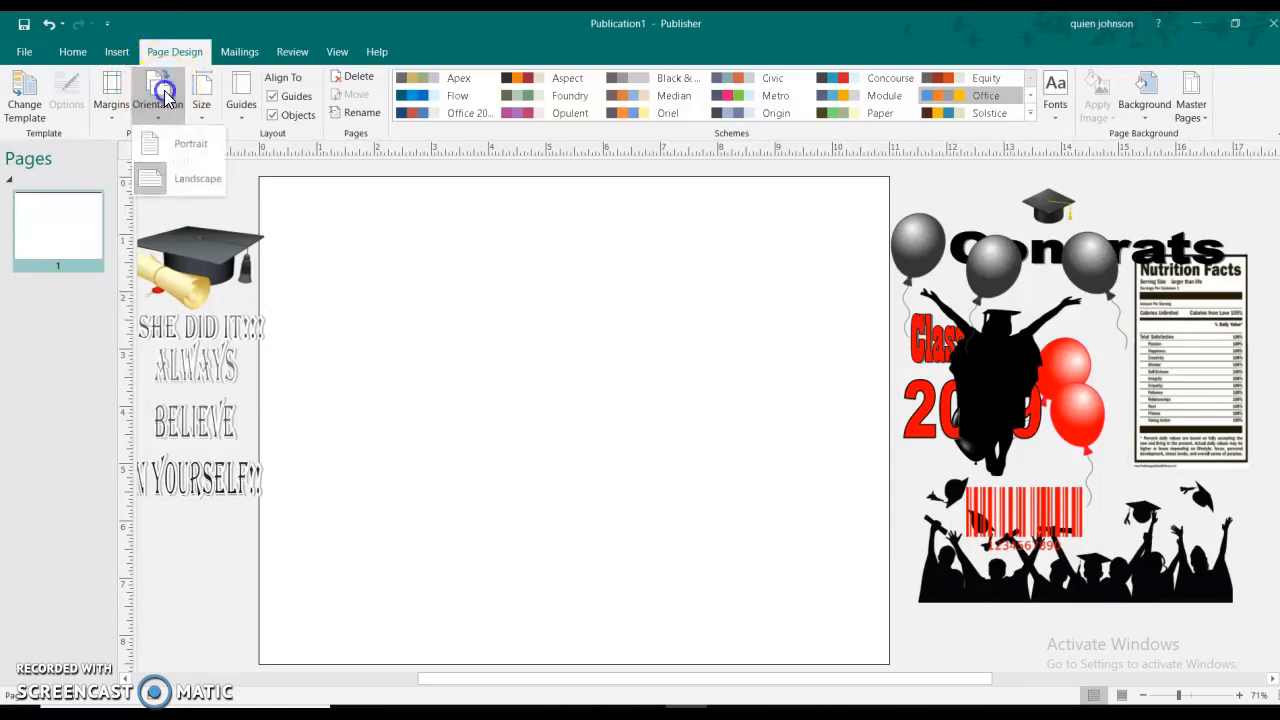
pyautogui.click(105, 98)
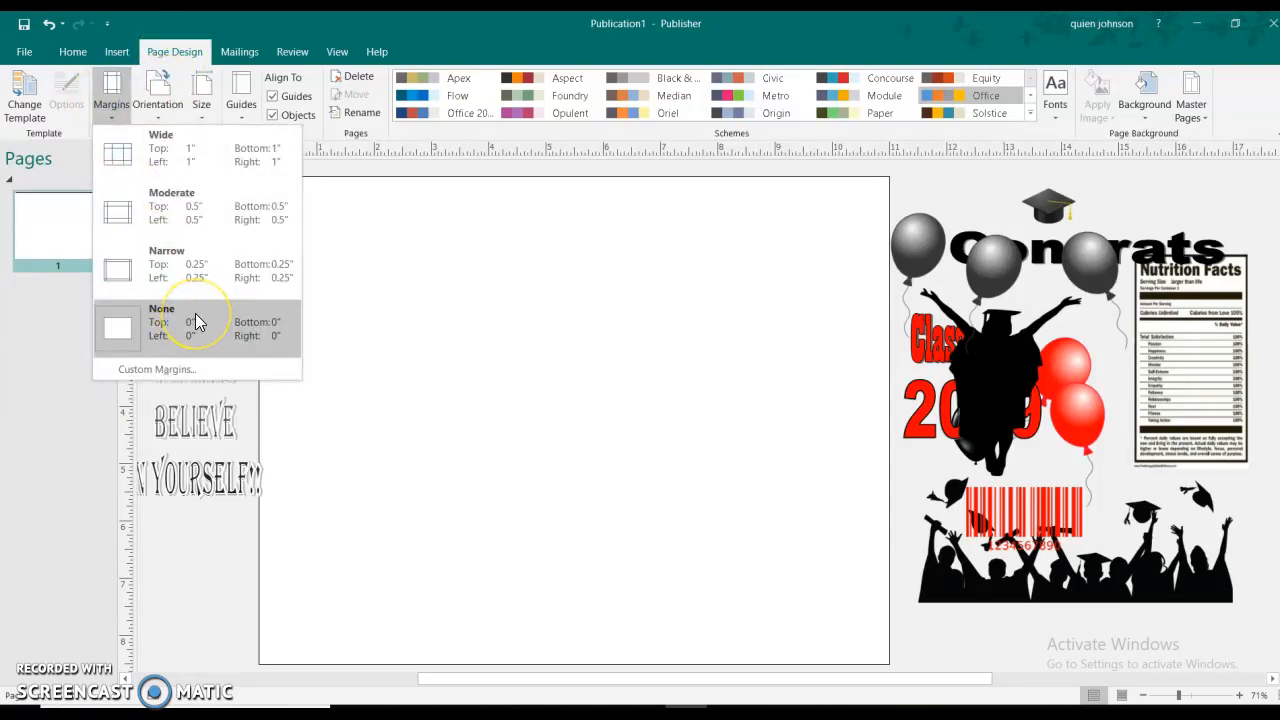
pyautogui.click(218, 523)
pyautogui.click(338, 236)
pyautogui.click(514, 248)
pyautogui.click(810, 255)
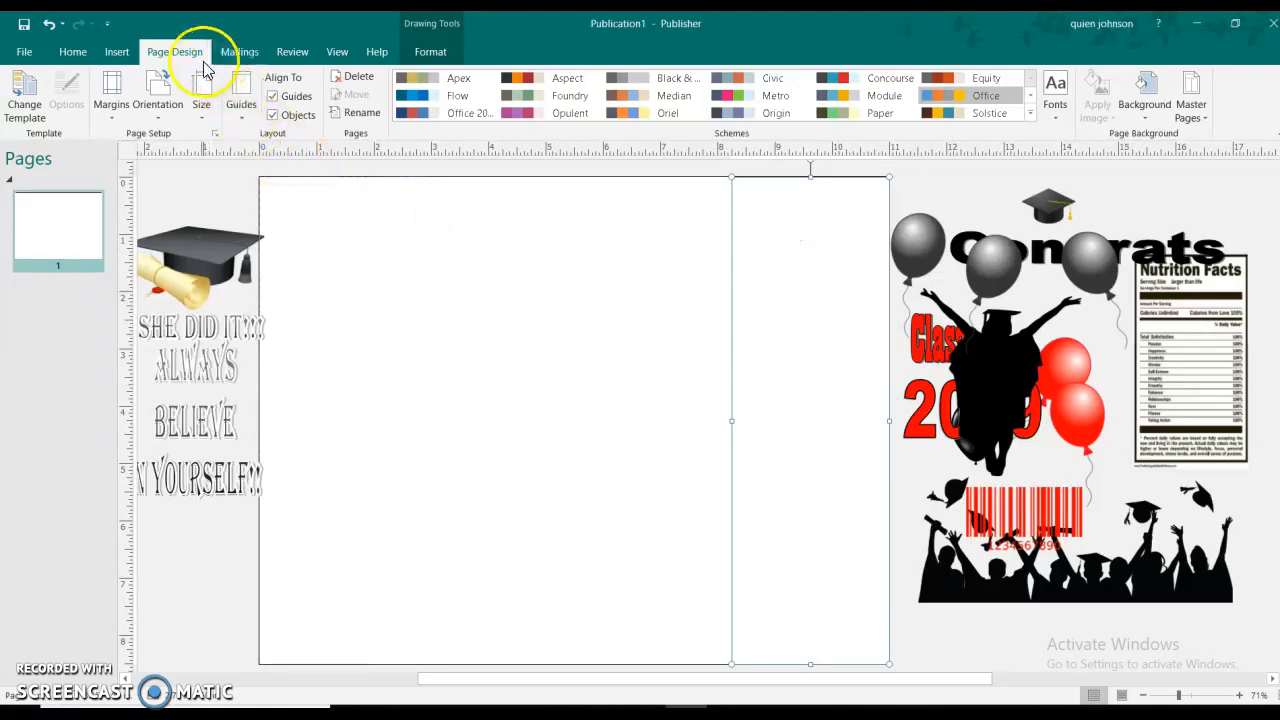
# Step: Insert a 1" by 1" rectangle shape near the upper middle of the page
pyautogui.click(117, 51)
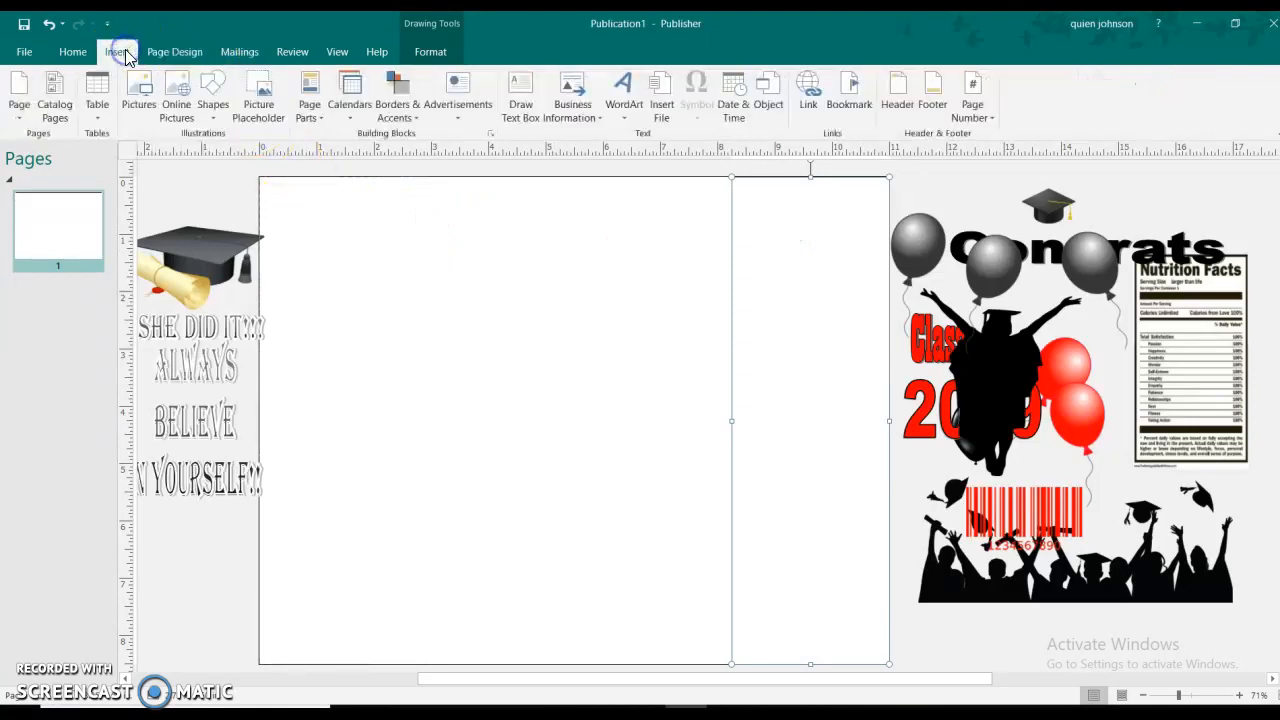
pyautogui.click(213, 95)
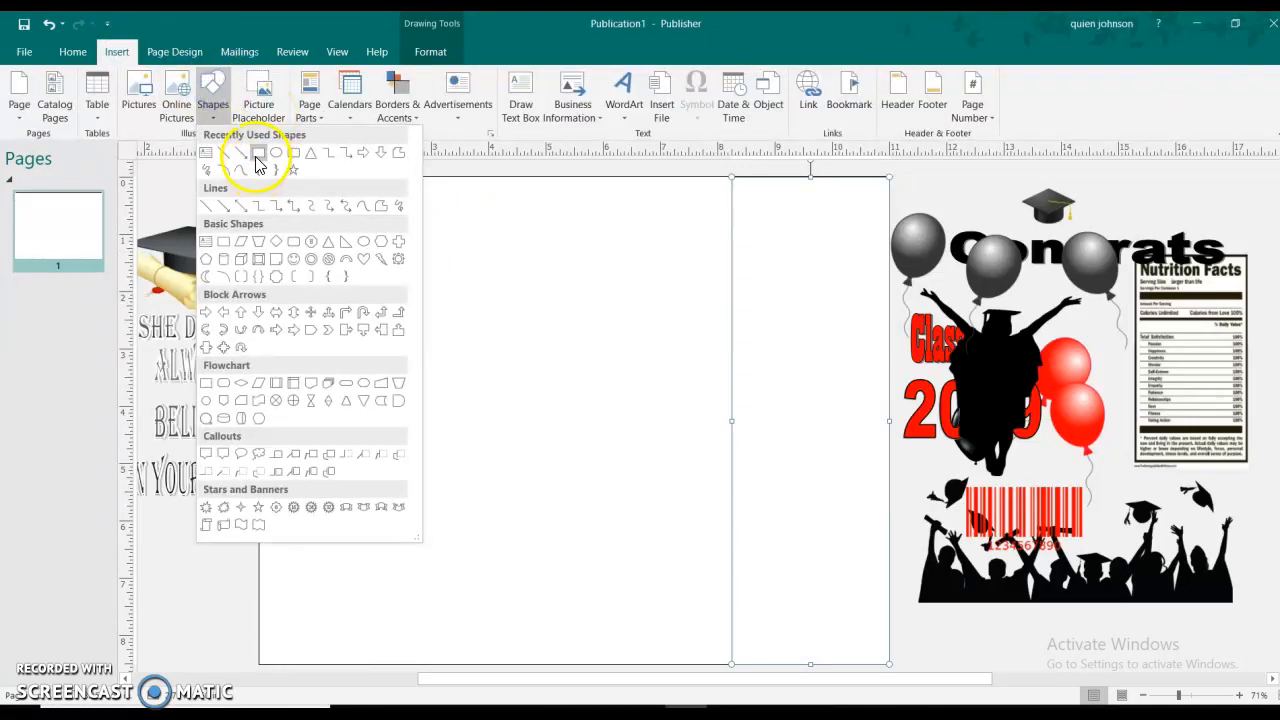
pyautogui.click(258, 153)
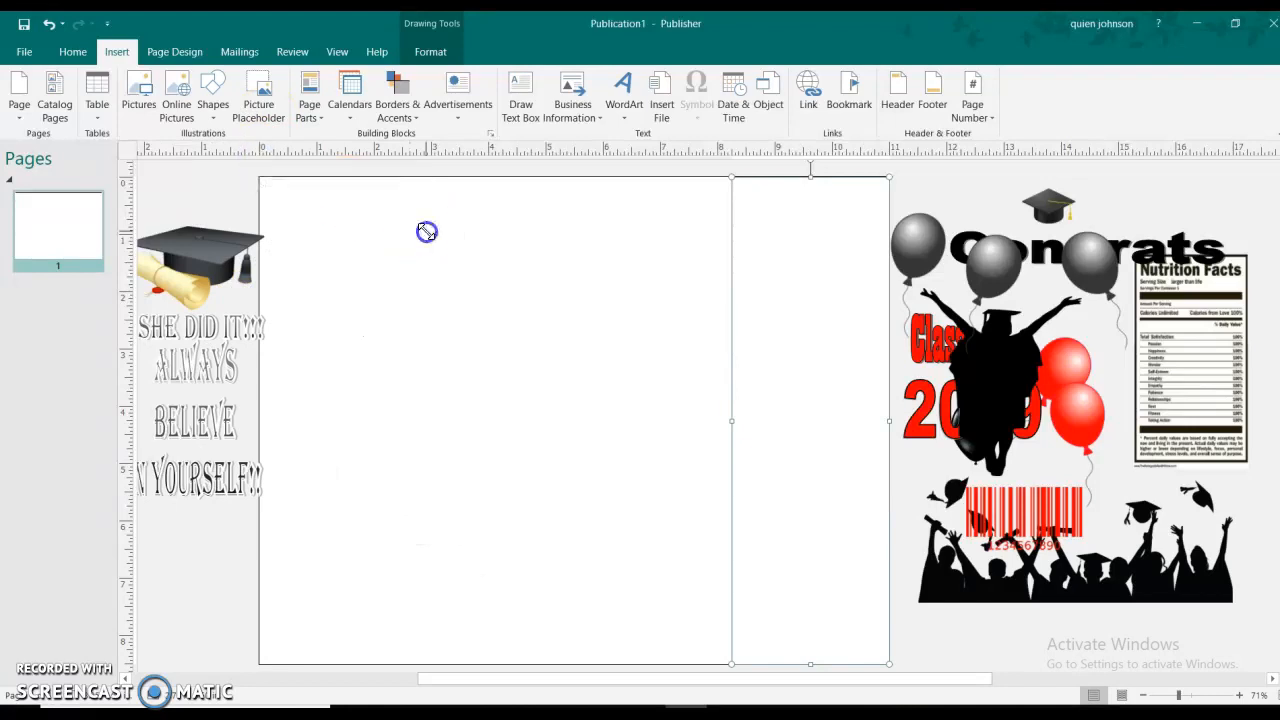
pyautogui.click(427, 232)
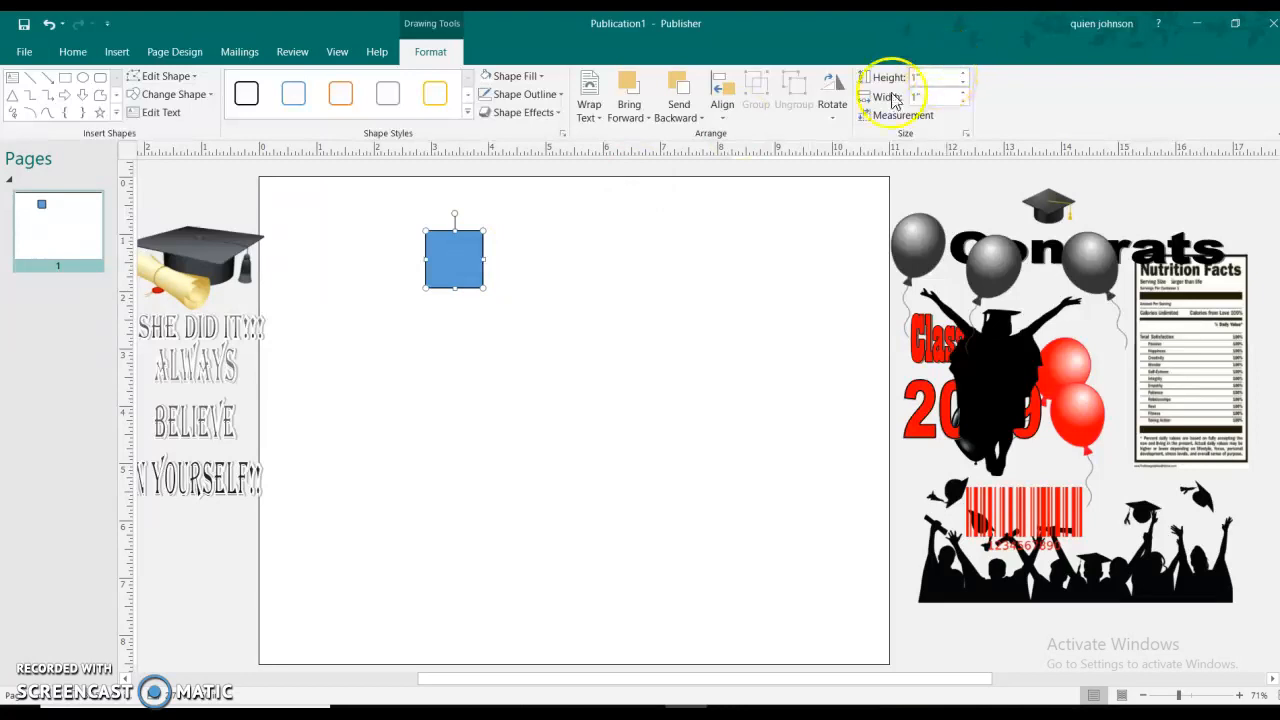
# Step: Try moving the page's left panel across to the right panel's position and undo the move
pyautogui.click(305, 237)
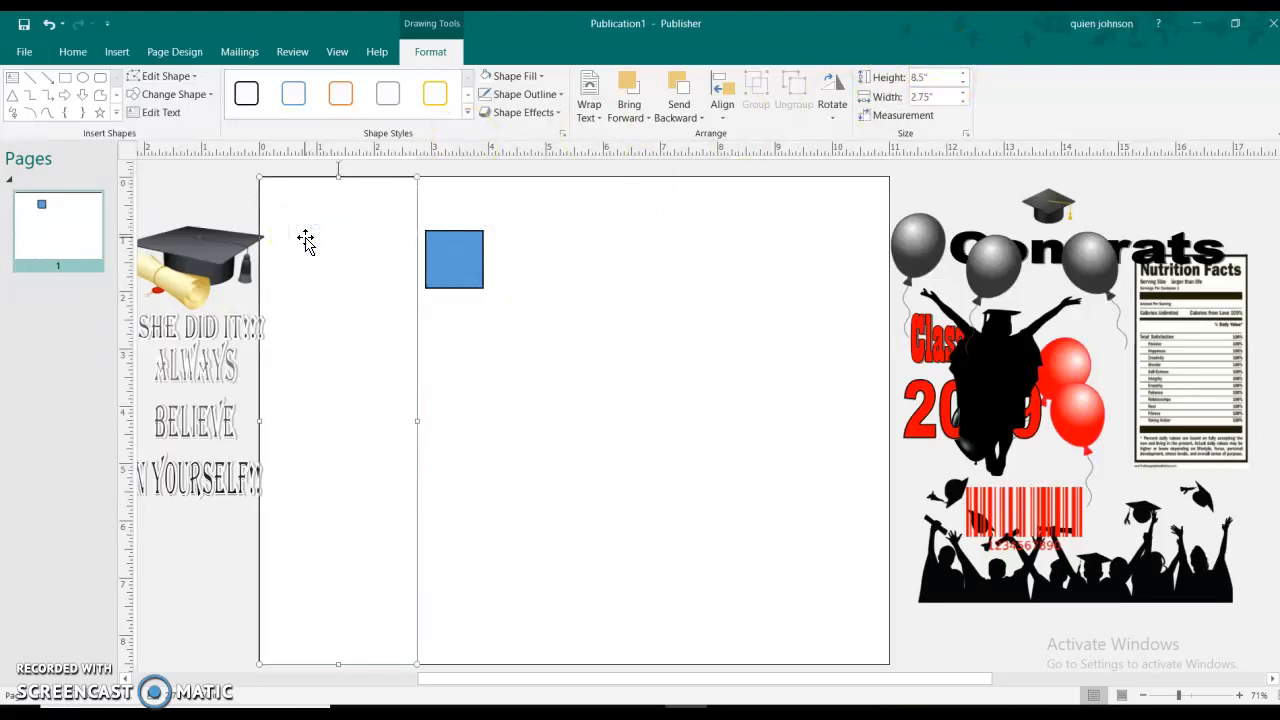
pyautogui.moveTo(305, 241); pyautogui.dragTo(835, 241)
pyautogui.hotkey('ctrl', 'z')
pyautogui.moveTo(352, 290); pyautogui.dragTo(786, 300)
pyautogui.rightClick(788, 300)
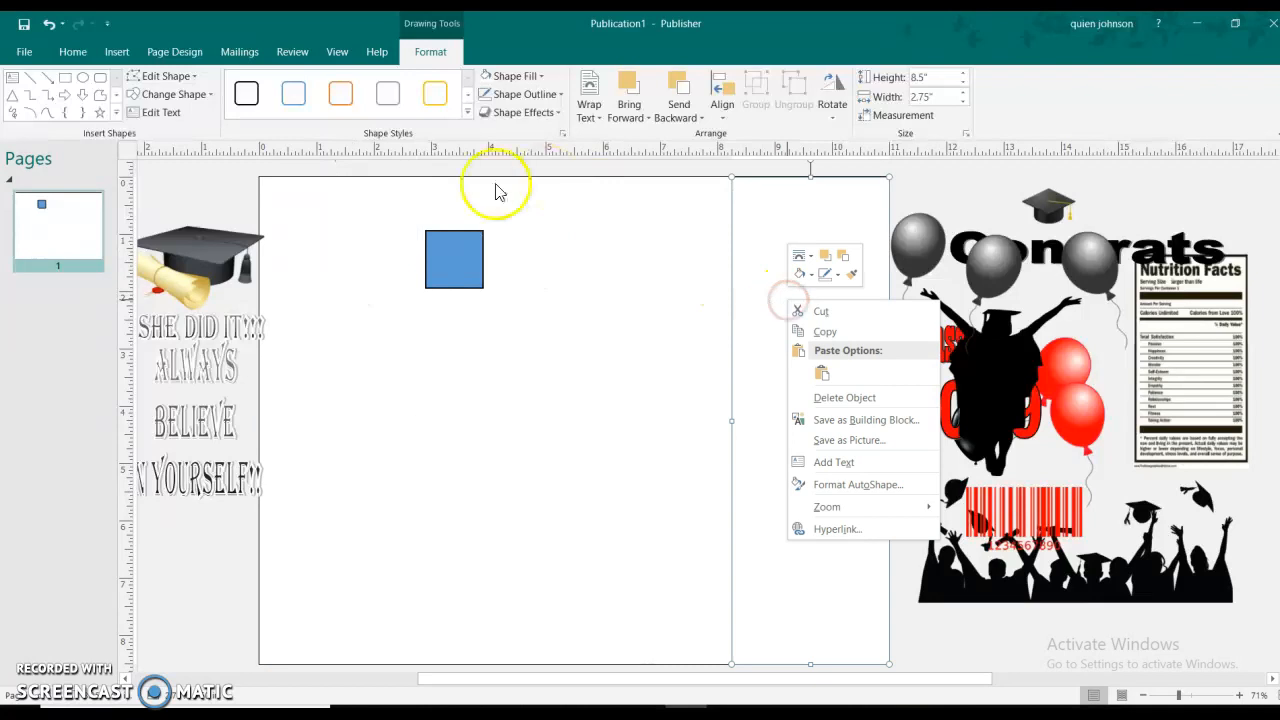
# Step: Delete the blue square from the page
pyautogui.click(486, 245)
pyautogui.click(540, 239)
pyautogui.click(465, 245)
pyautogui.press('Delete')
# Step: Check the height and width of the middle and left panels
pyautogui.rightClick(543, 224)
pyautogui.click(503, 223)
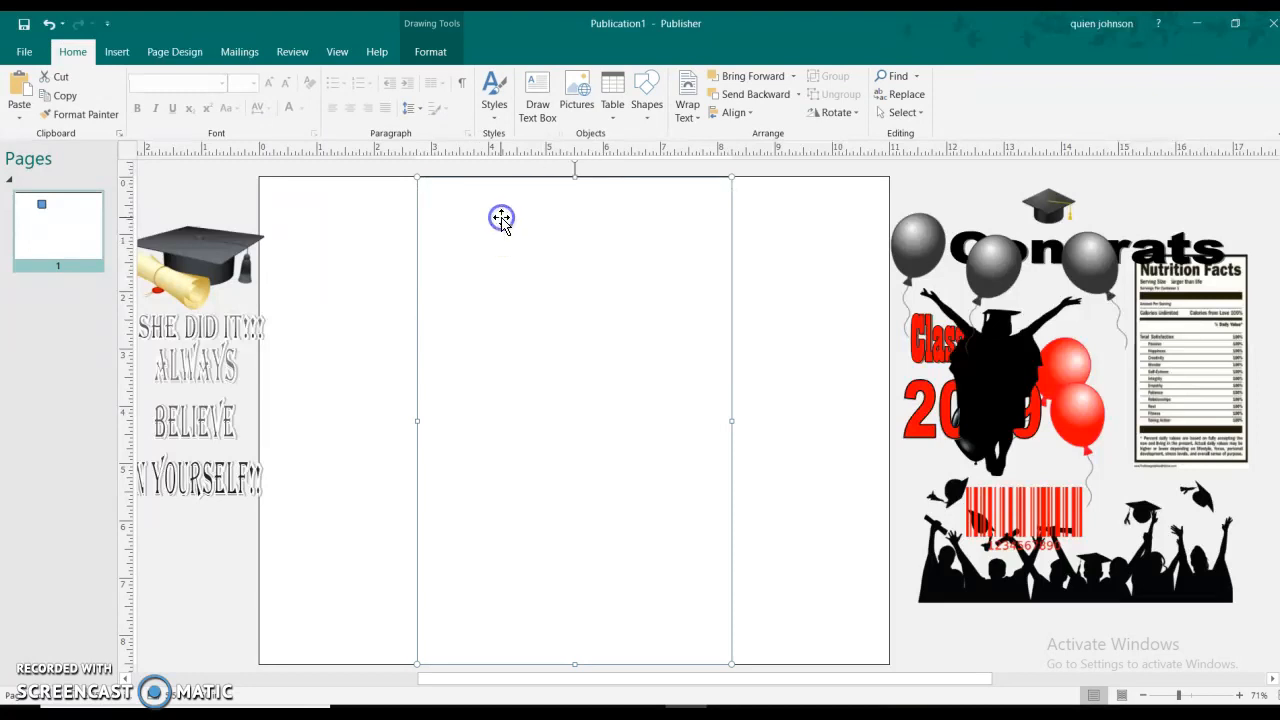
pyautogui.click(432, 52)
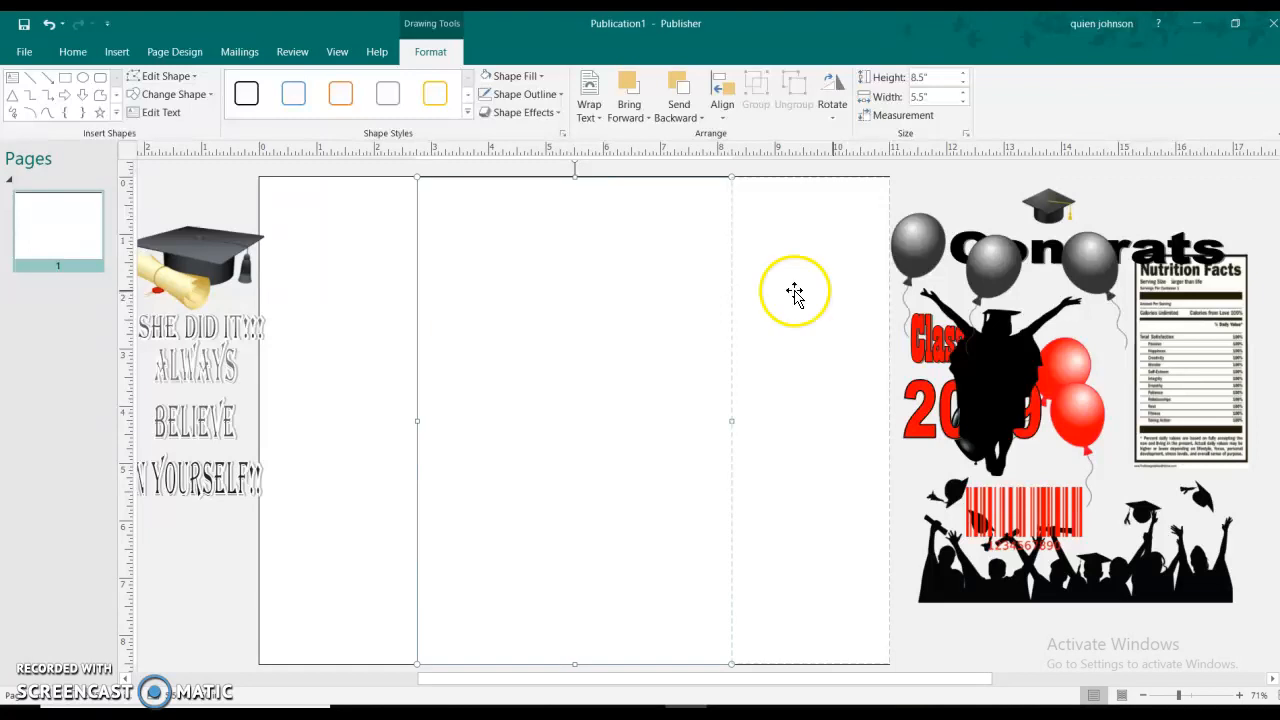
pyautogui.click(373, 236)
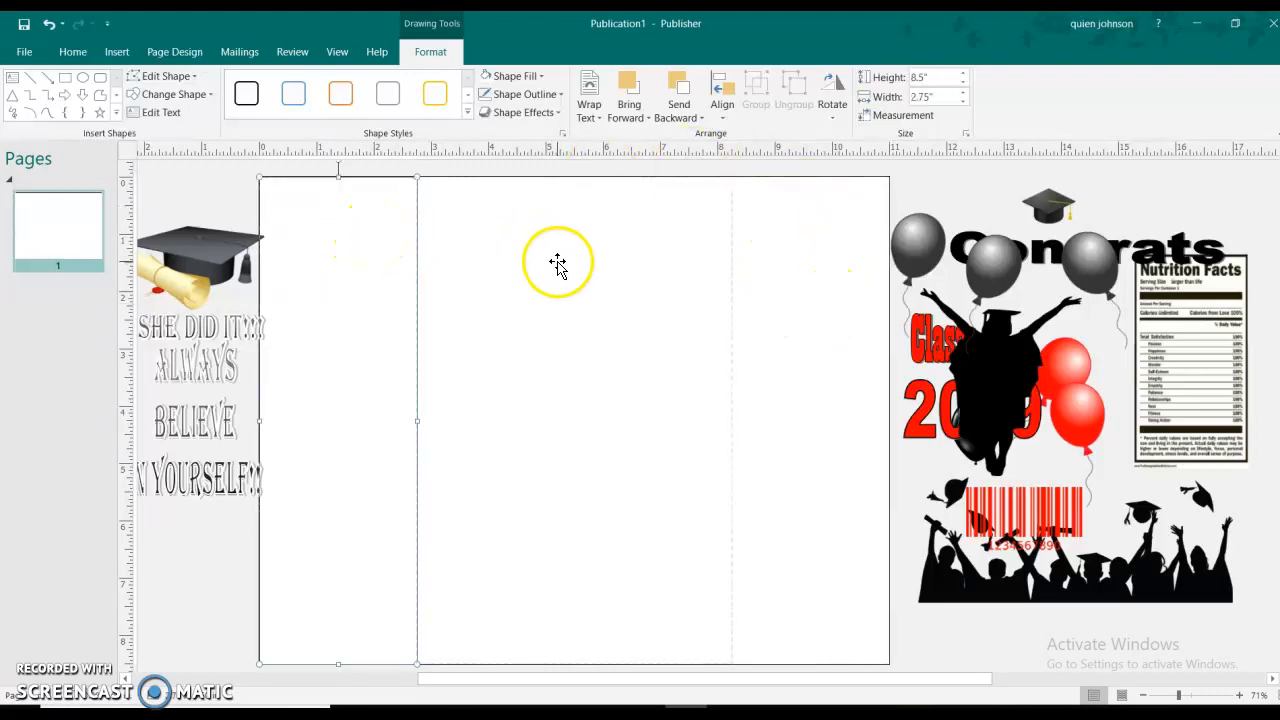
# Step: Try adjusting the left edge of the left panel and undo the latest changes
pyautogui.click(348, 332)
pyautogui.moveTo(258, 424); pyautogui.dragTo(260, 421)
pyautogui.click(49, 25)
pyautogui.click(49, 25)
# Step: Fill the left panel with the standard red color
pyautogui.click(525, 322)
pyautogui.click(385, 260)
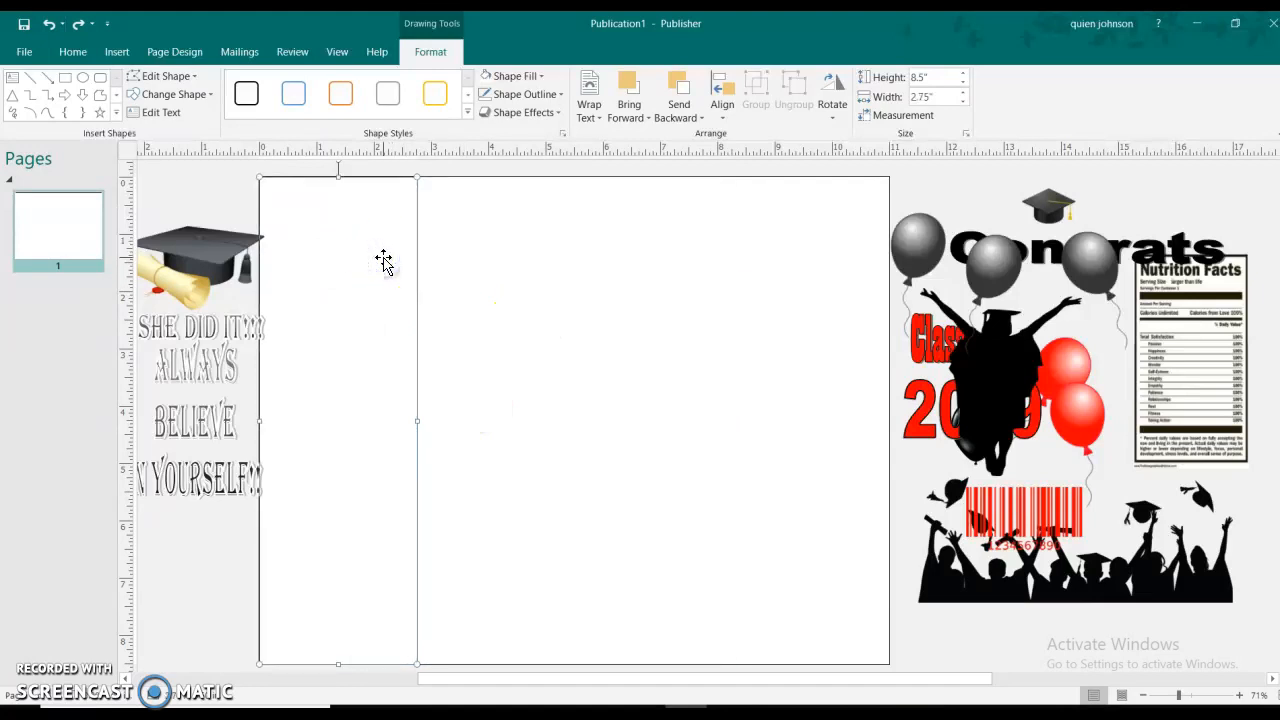
pyautogui.rightClick(386, 260)
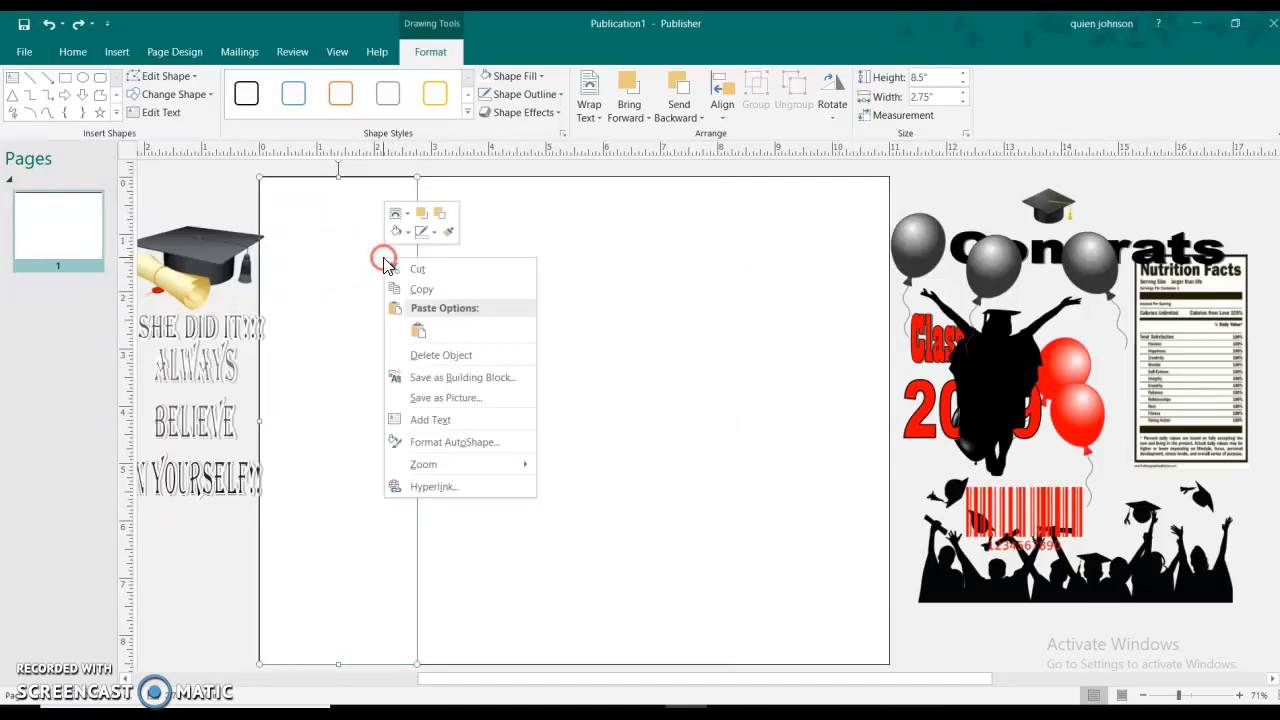
pyautogui.click(406, 233)
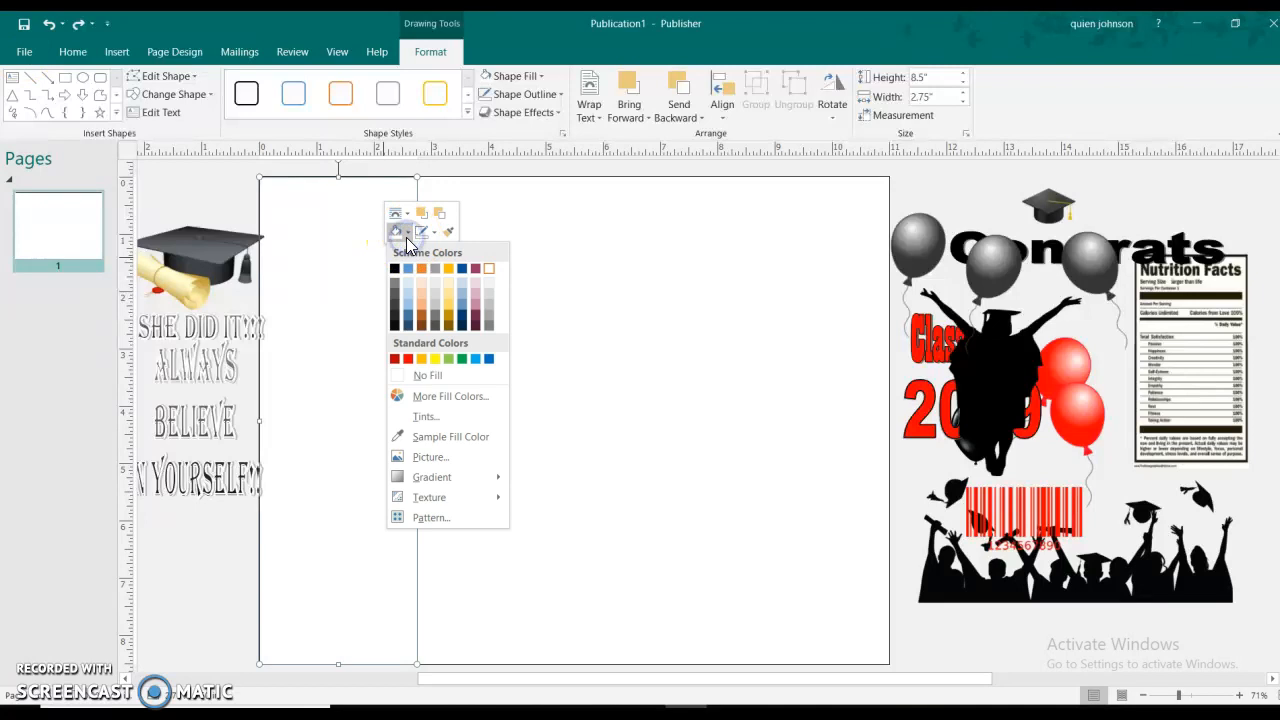
pyautogui.click(408, 358)
# Step: Fill the right panel with black
pyautogui.rightClick(814, 240)
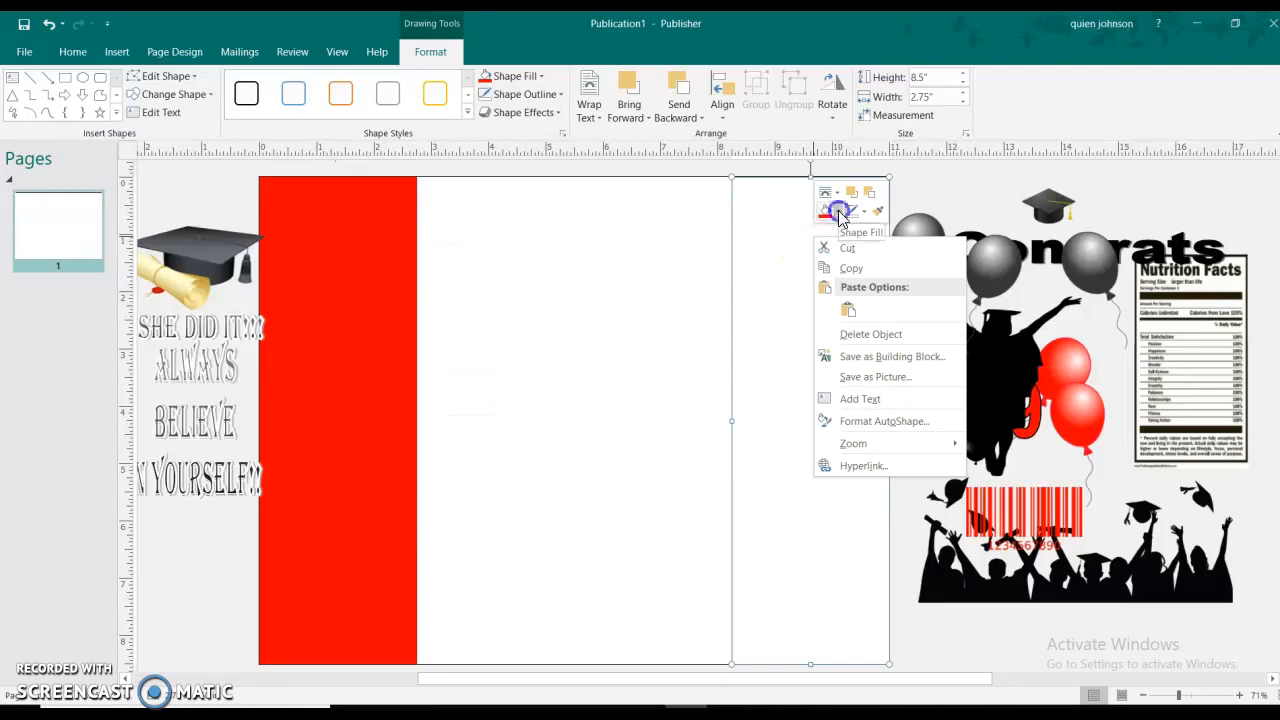
pyautogui.click(840, 215)
pyautogui.click(819, 251)
pyautogui.click(539, 294)
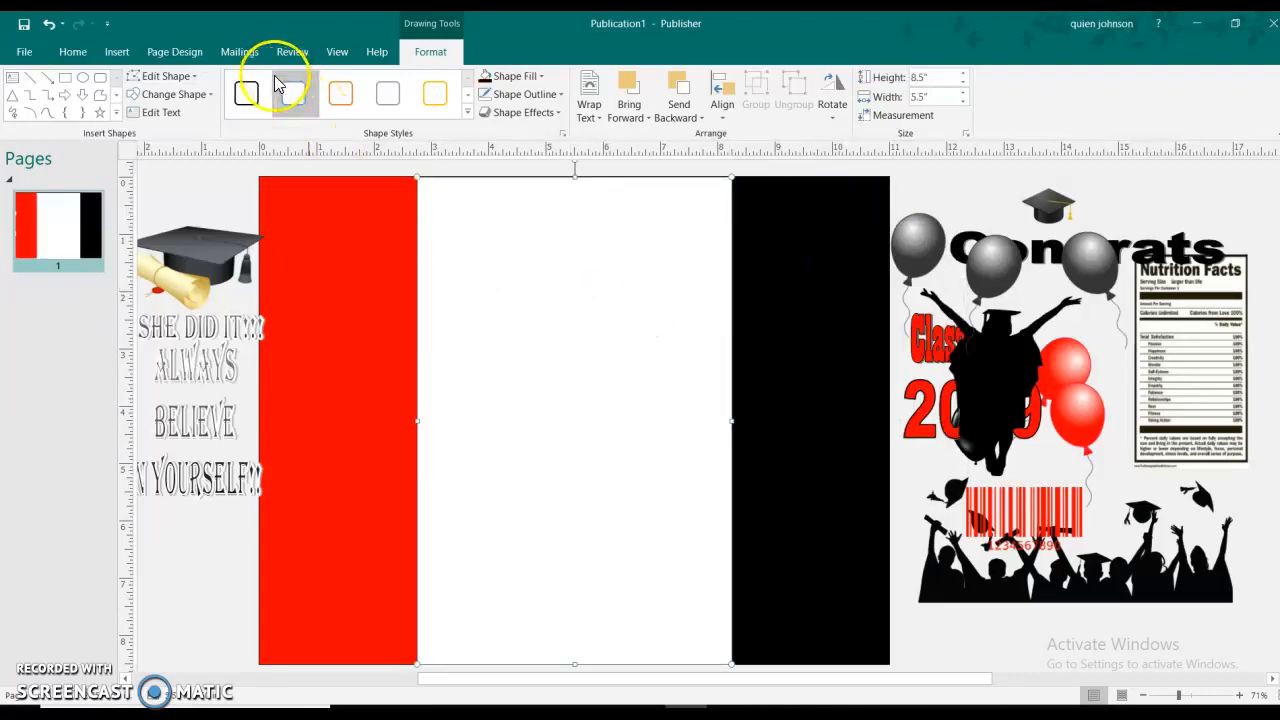
# Step: Insert a five-point star about 3.82" wide and 5.06" high and center it in the white middle panel
pyautogui.click(117, 52)
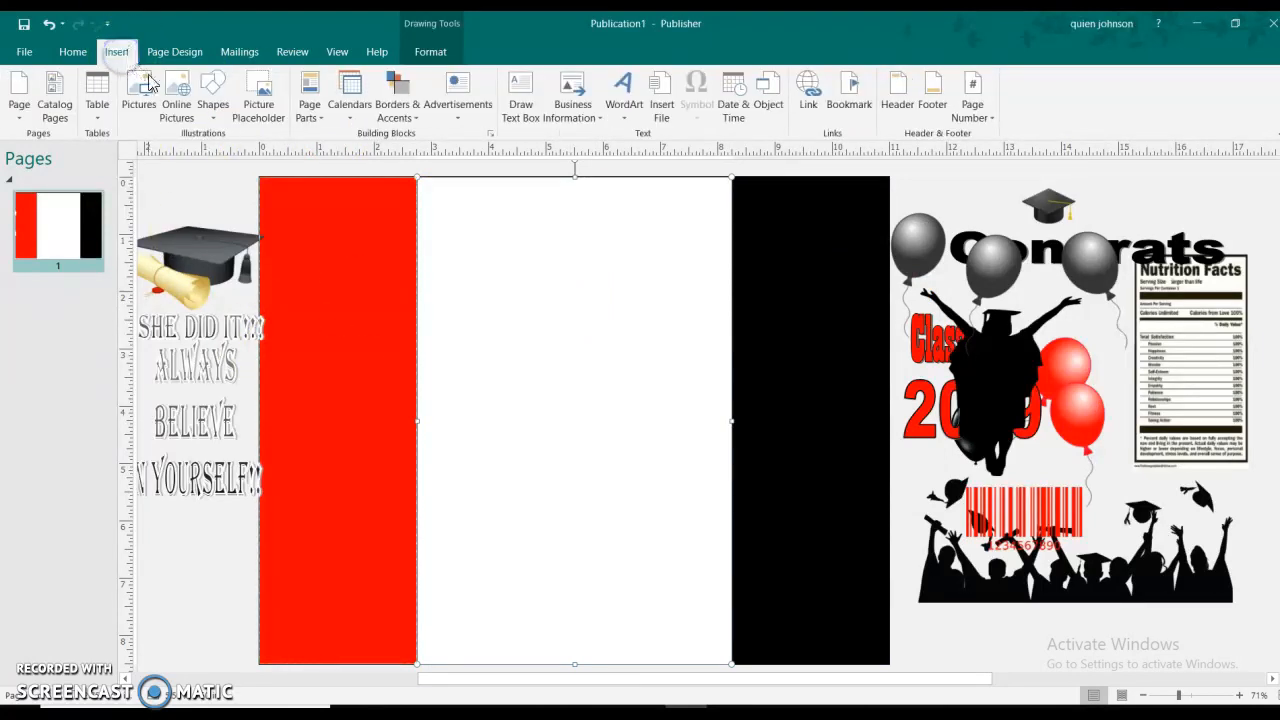
pyautogui.click(213, 110)
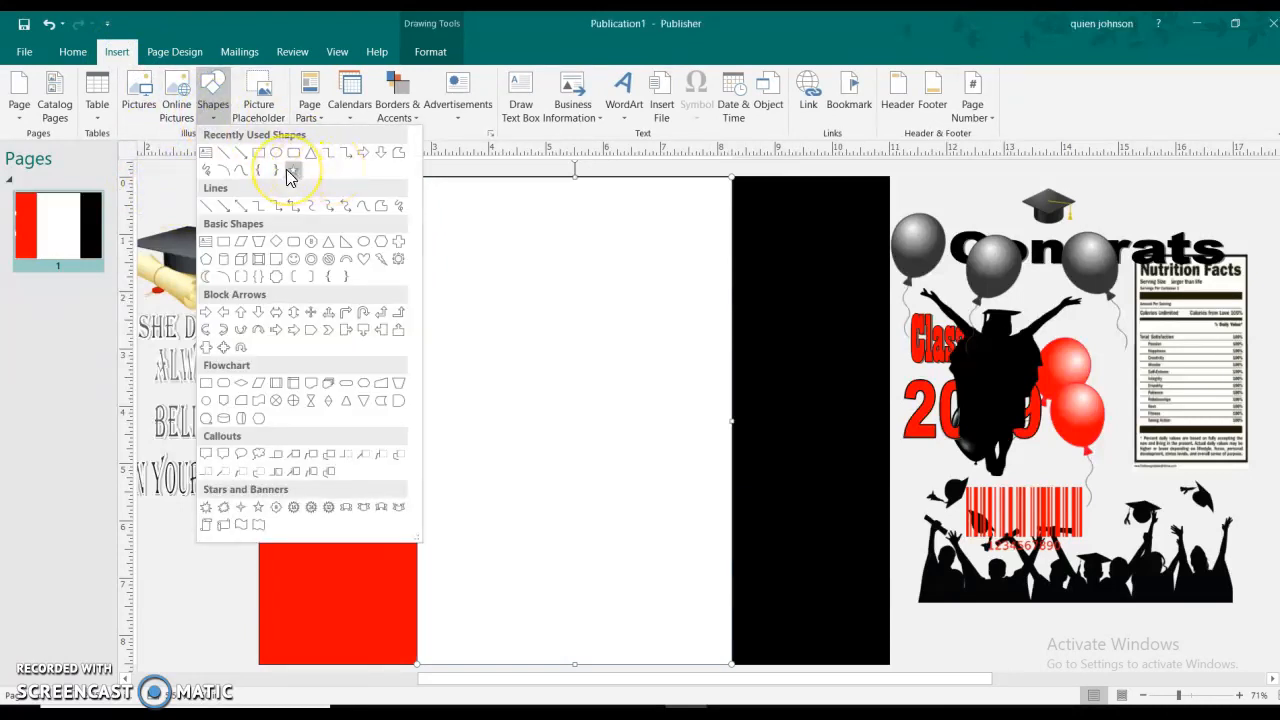
pyautogui.click(290, 175)
pyautogui.moveTo(466, 310); pyautogui.dragTo(685, 599)
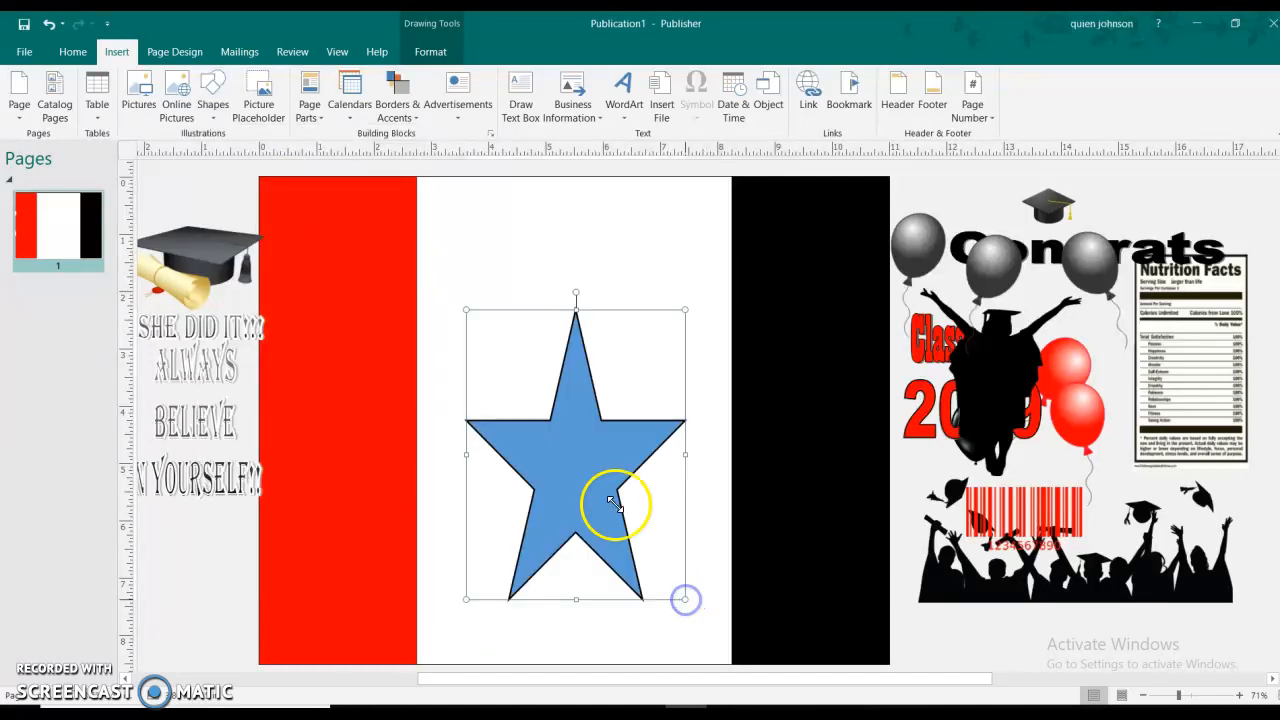
pyautogui.moveTo(593, 465); pyautogui.dragTo(593, 451)
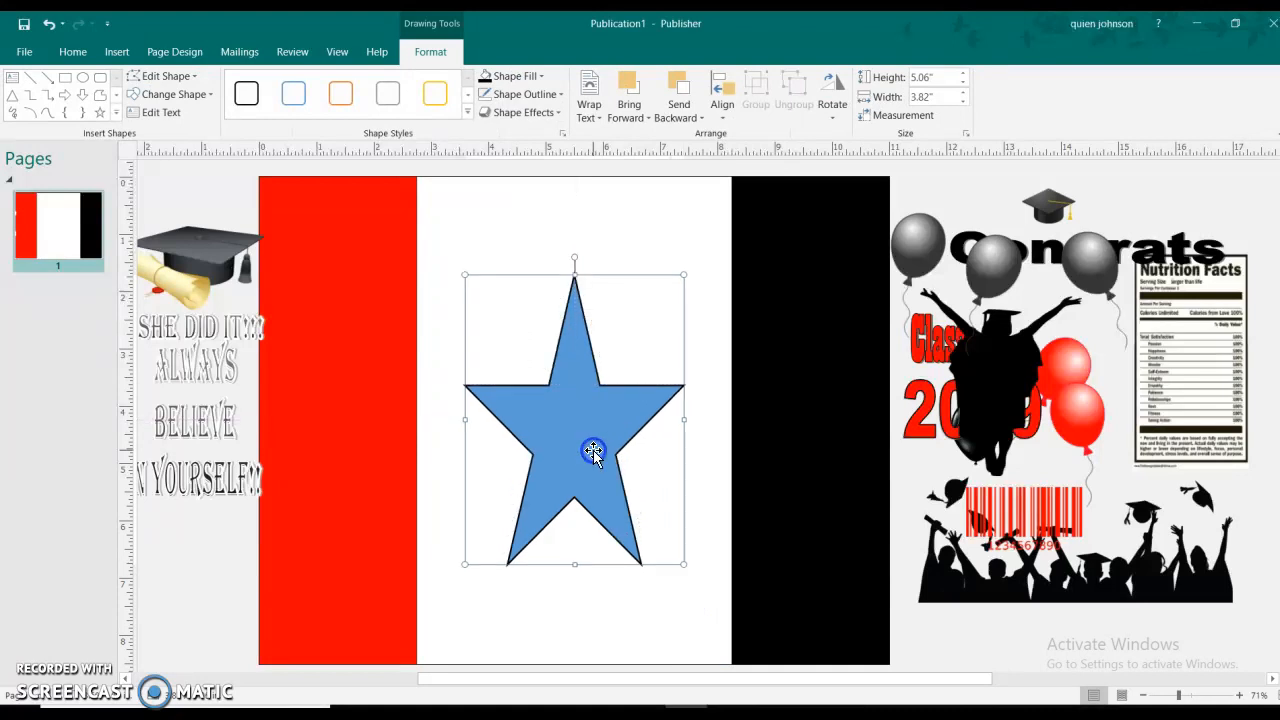
# Step: Fill the star in the middle panel with standard red
pyautogui.rightClick(594, 453)
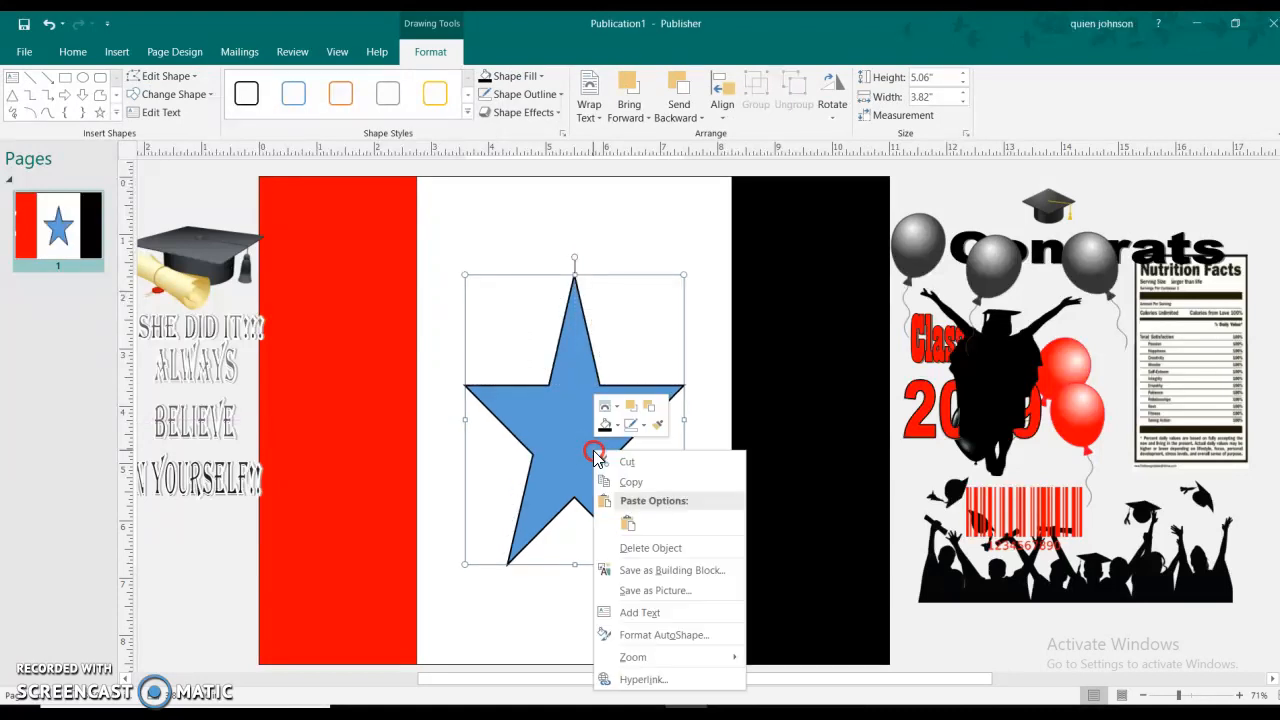
pyautogui.click(618, 426)
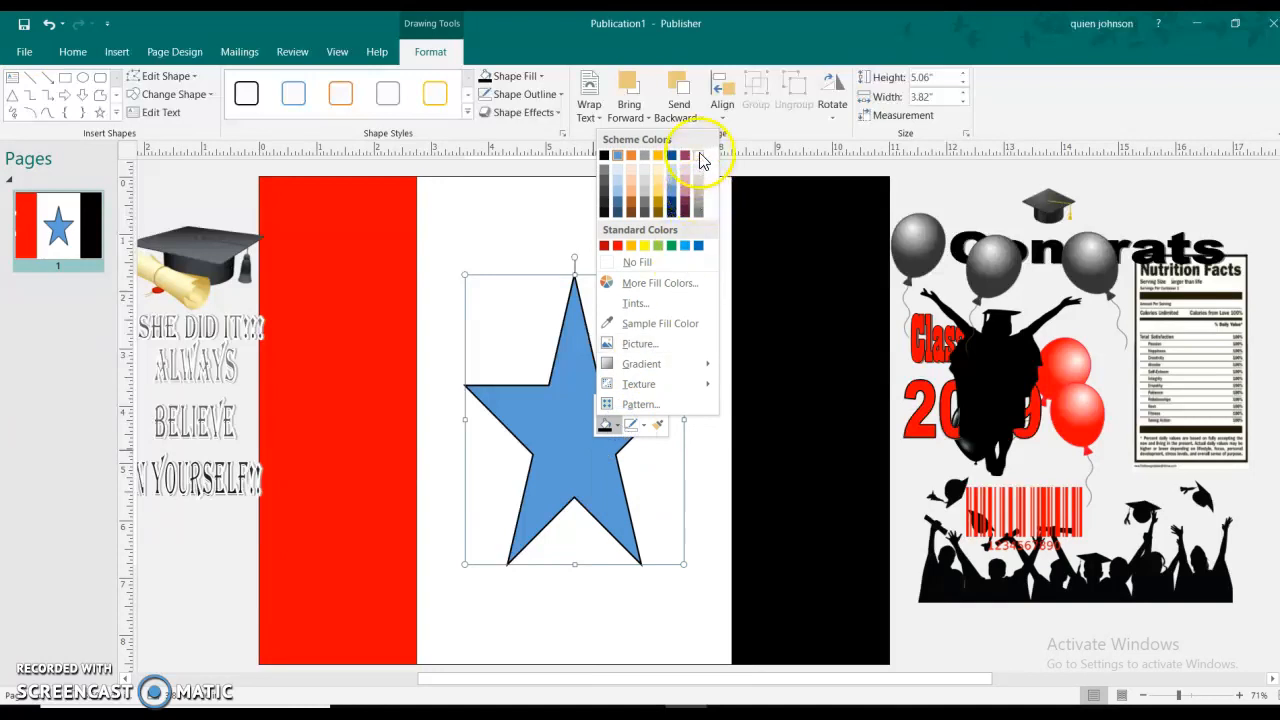
pyautogui.click(617, 246)
pyautogui.click(580, 351)
# Step: Move the graduate silhouette onto the star and shrink it to fit inside the star's center
pyautogui.click(982, 410)
pyautogui.moveTo(978, 415); pyautogui.dragTo(563, 465)
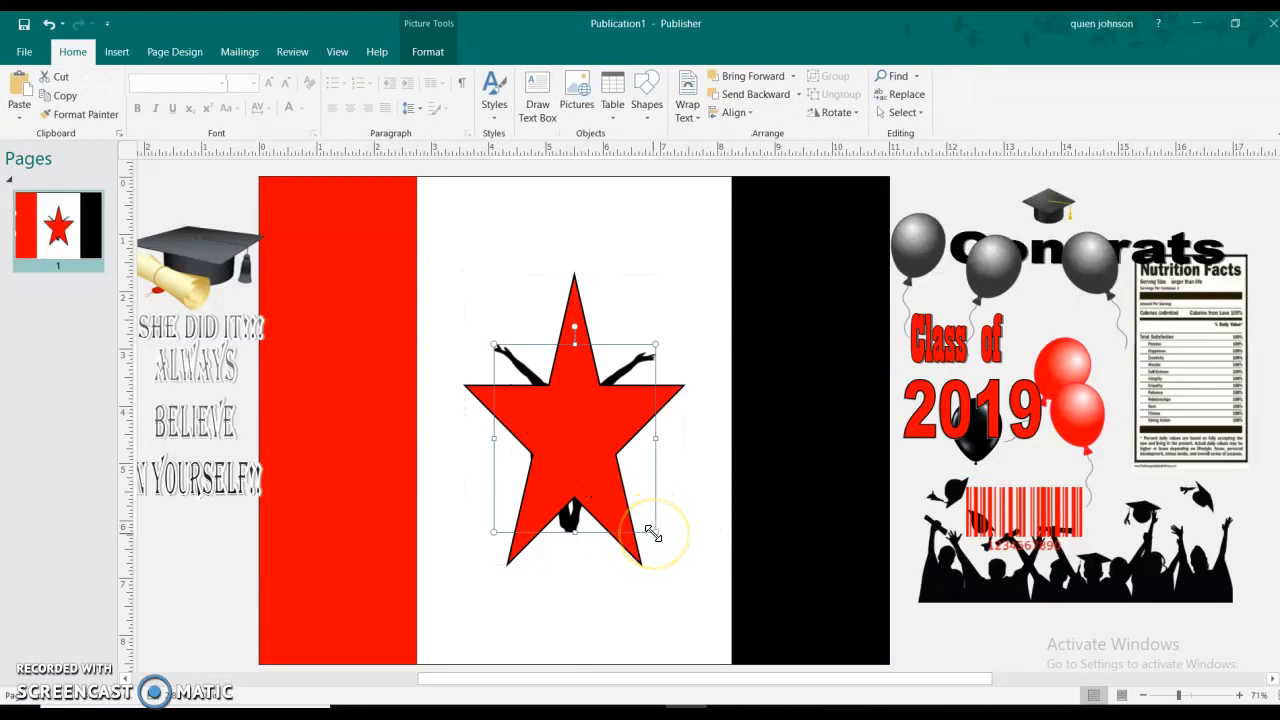
pyautogui.moveTo(645, 527); pyautogui.dragTo(561, 423)
pyautogui.click(523, 380)
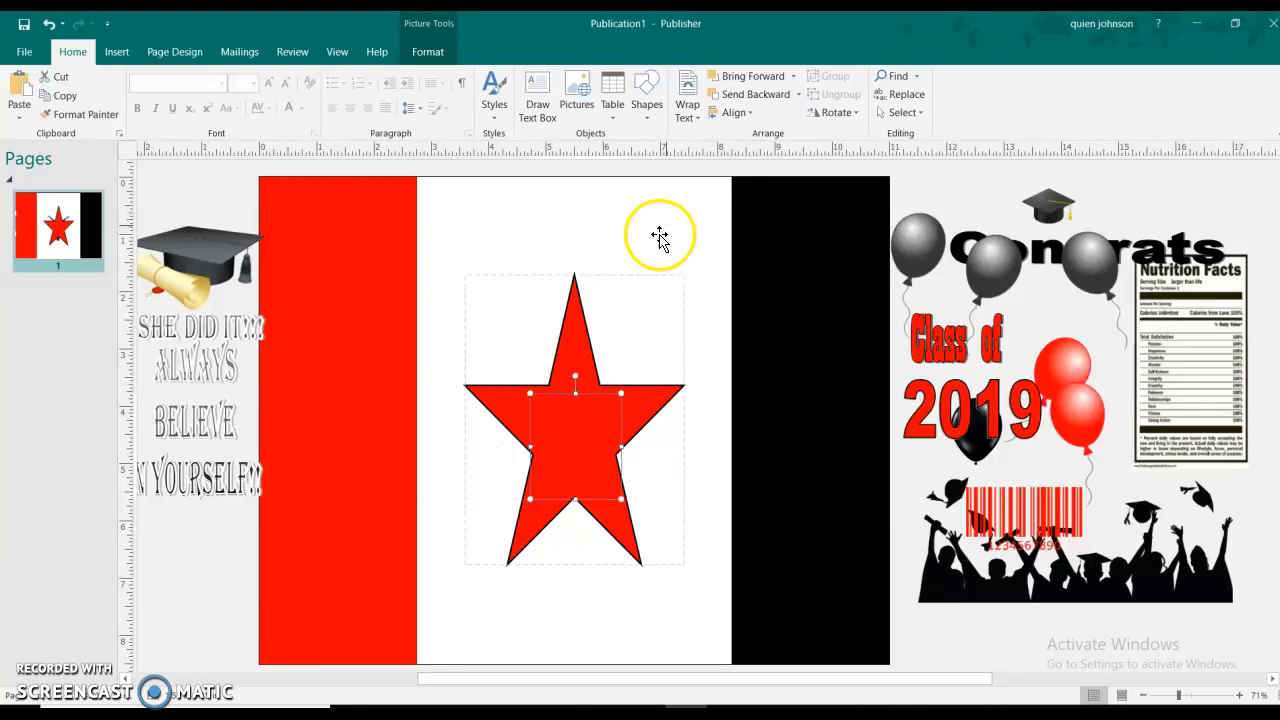
# Step: Bring the graduate silhouette forward in front of the red star
pyautogui.click(749, 82)
pyautogui.click(686, 274)
pyautogui.click(571, 430)
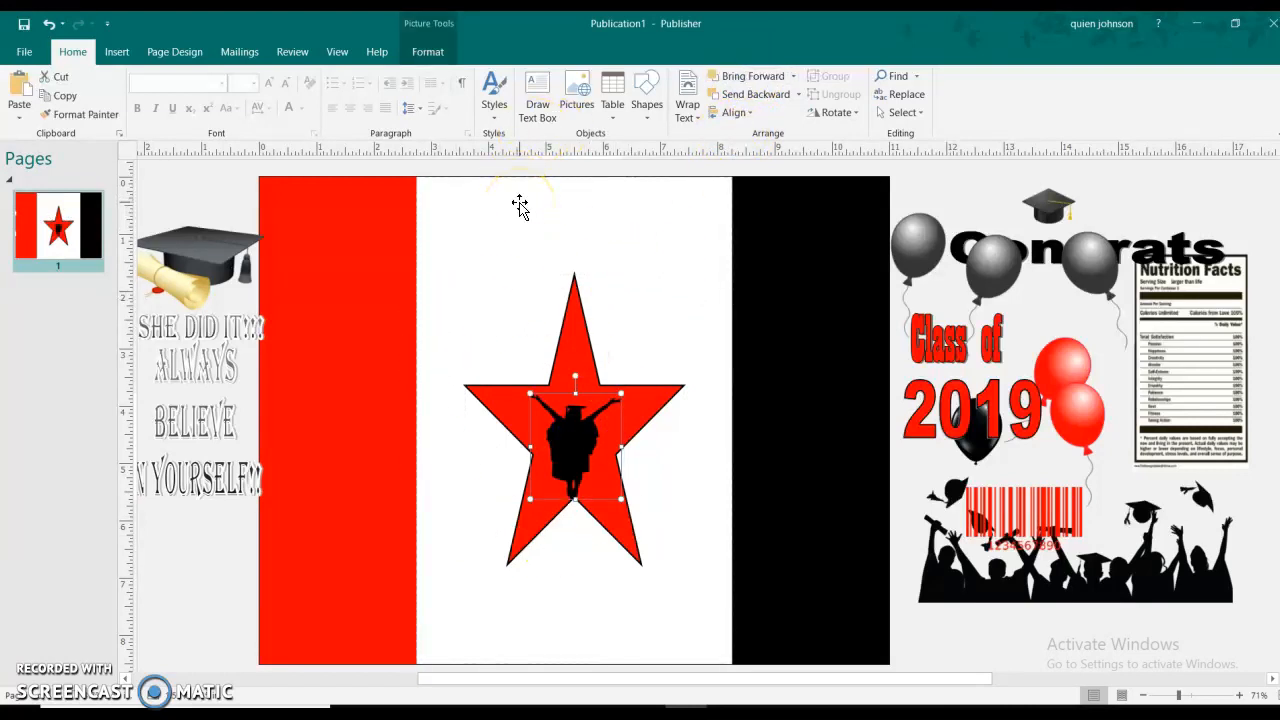
pyautogui.click(564, 220)
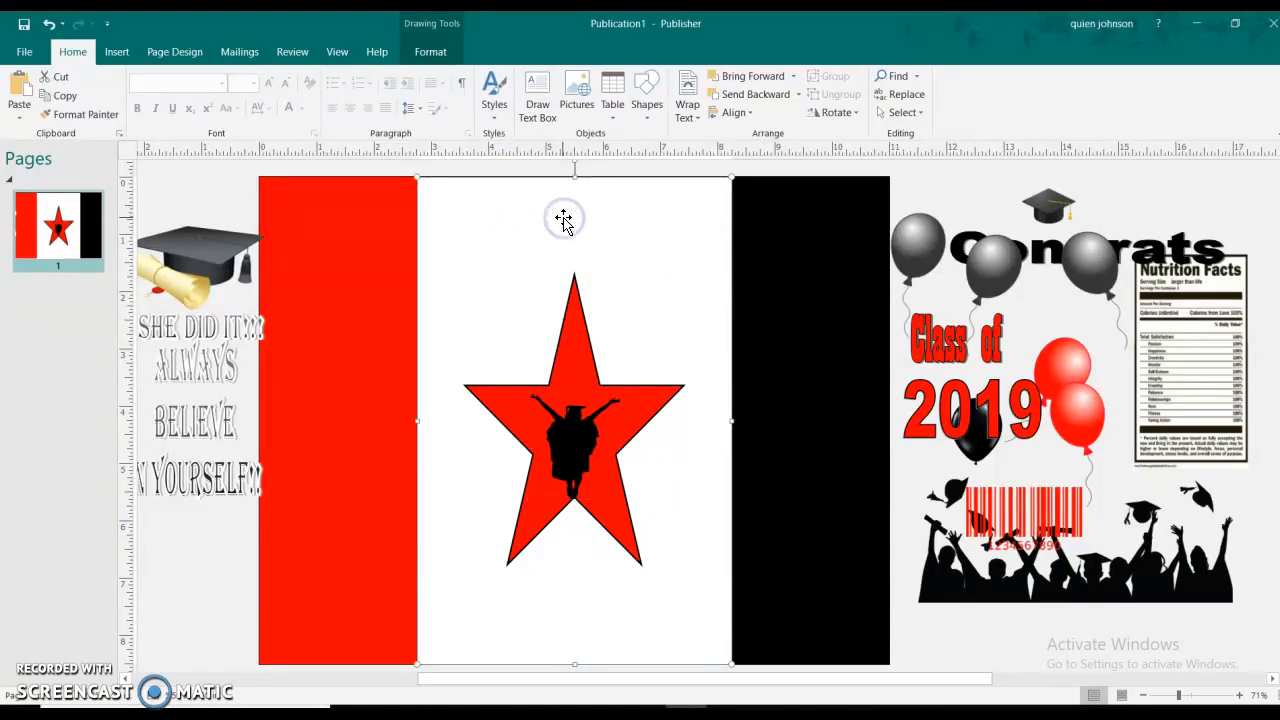
pyautogui.click(573, 421)
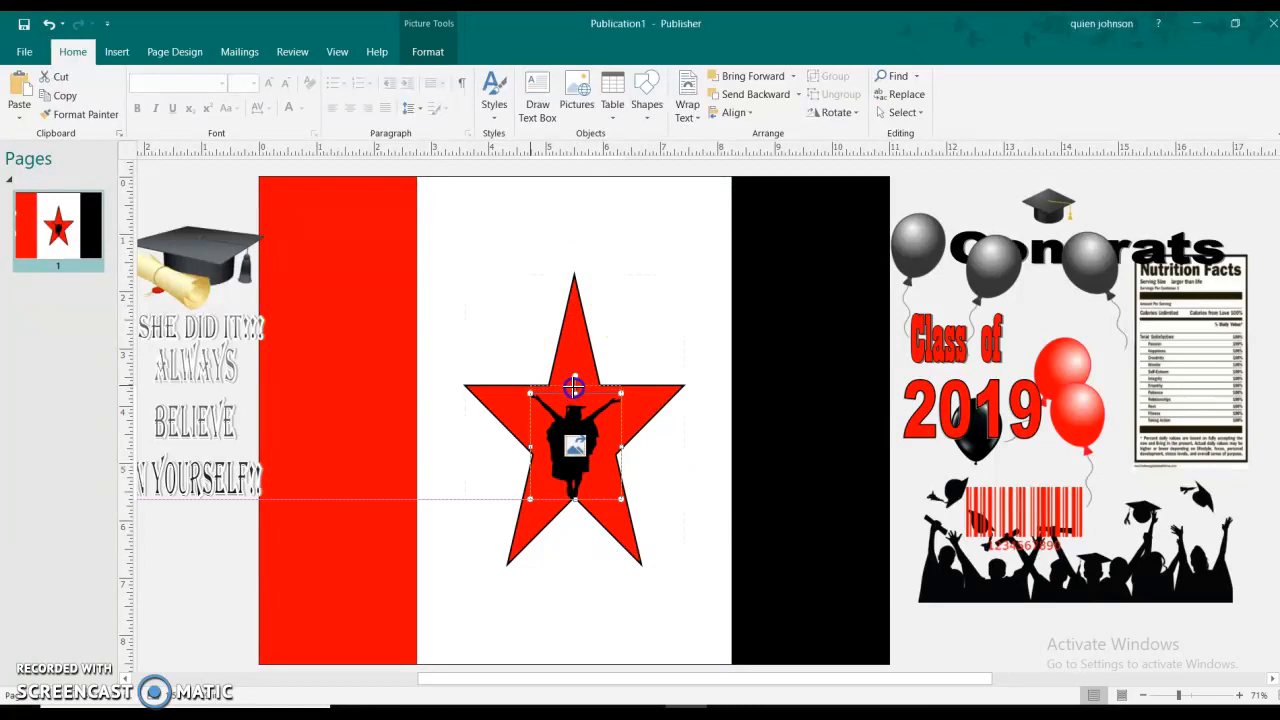
pyautogui.click(491, 290)
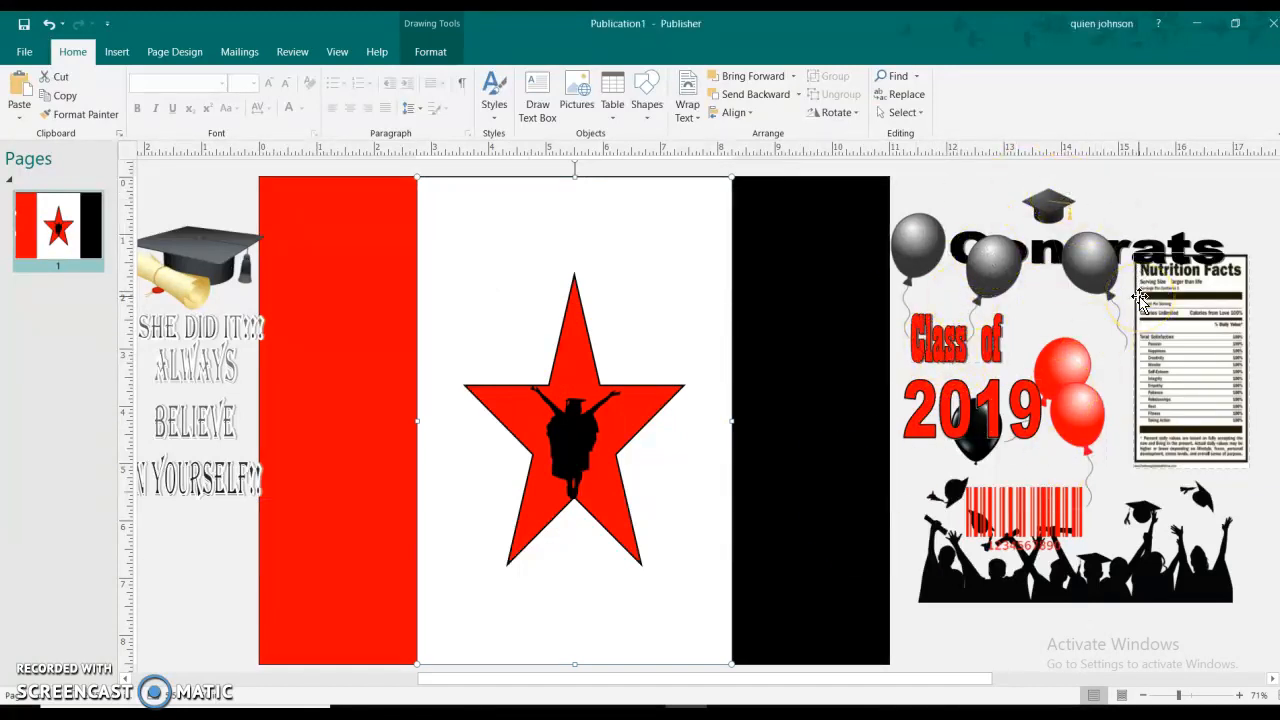
pyautogui.click(509, 472)
pyautogui.click(466, 481)
# Step: Move the graduation cap and diploma picture onto the middle of the red left panel
pyautogui.click(305, 248)
pyautogui.click(212, 262)
pyautogui.moveTo(215, 265); pyautogui.dragTo(344, 389)
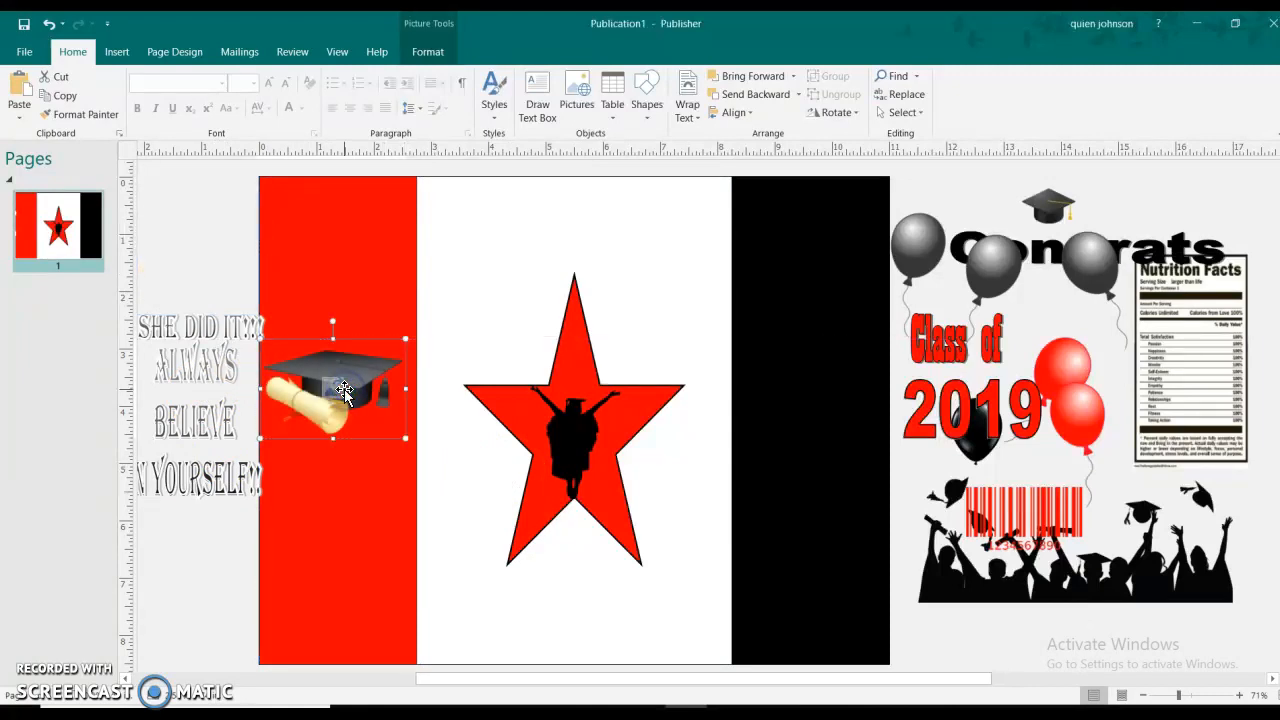
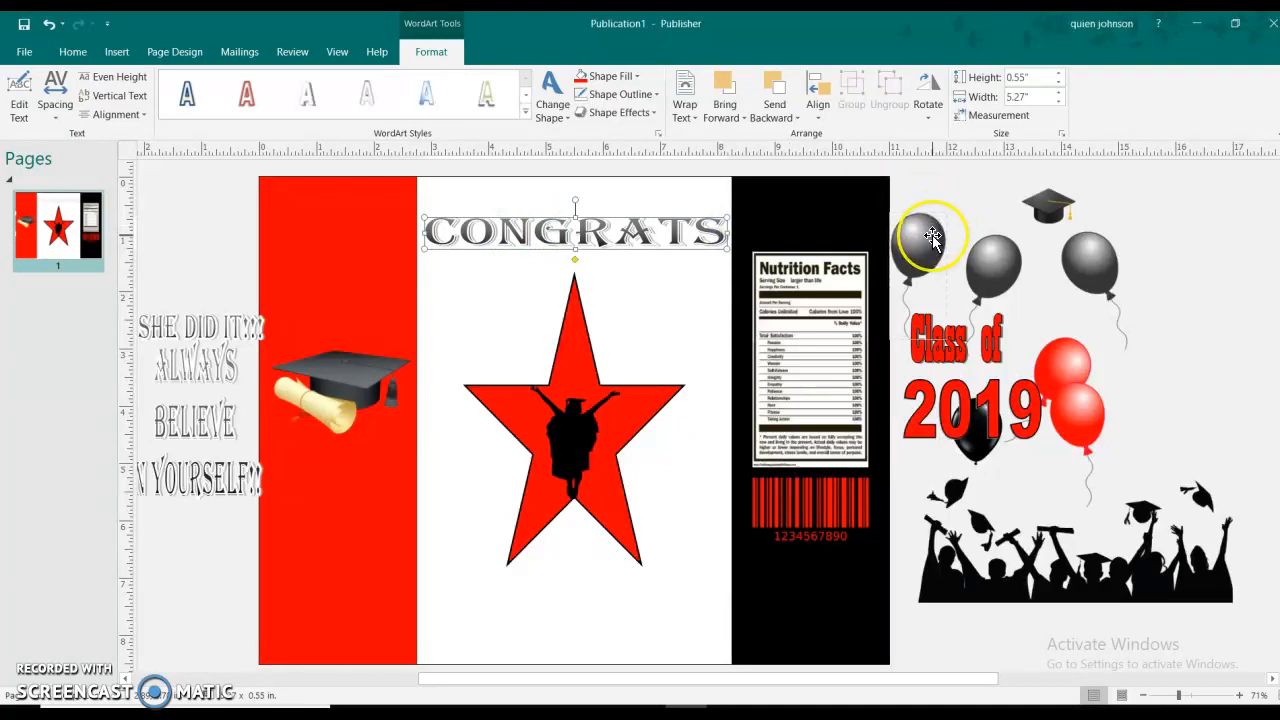
# Step: Place one red balloon above the nutrition facts, and arrange another red balloon and three black balloons around the star
pyautogui.moveTo(1042, 398); pyautogui.dragTo(832, 214)
pyautogui.moveTo(1075, 417); pyautogui.dragTo(662, 512)
pyautogui.moveTo(1086, 271); pyautogui.dragTo(438, 362)
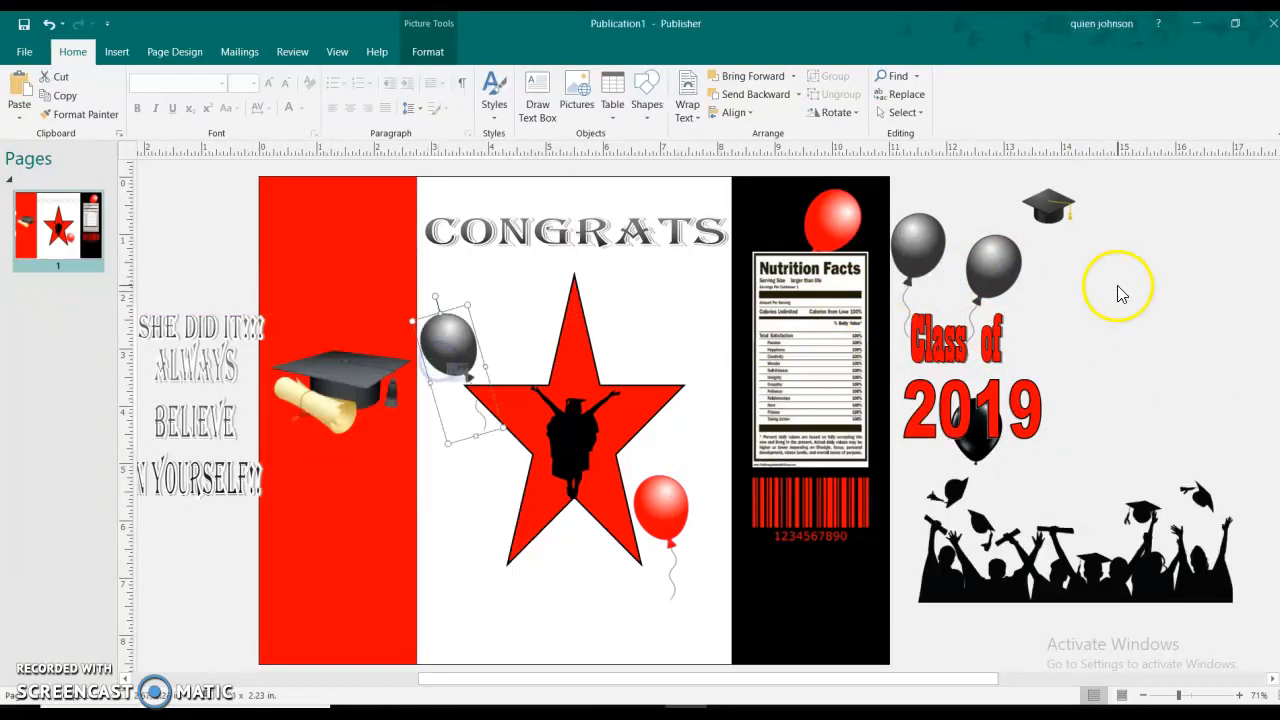
pyautogui.moveTo(918, 245); pyautogui.dragTo(460, 545)
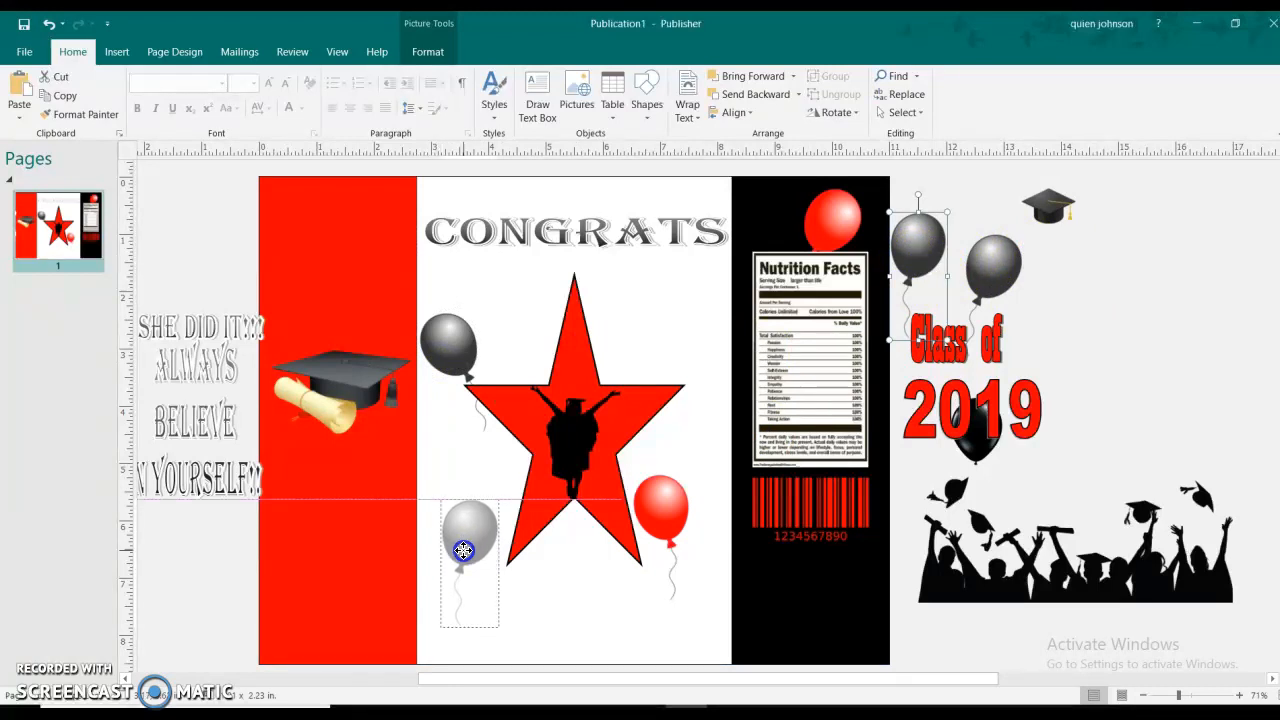
pyautogui.click(986, 275)
pyautogui.moveTo(986, 275); pyautogui.dragTo(685, 326)
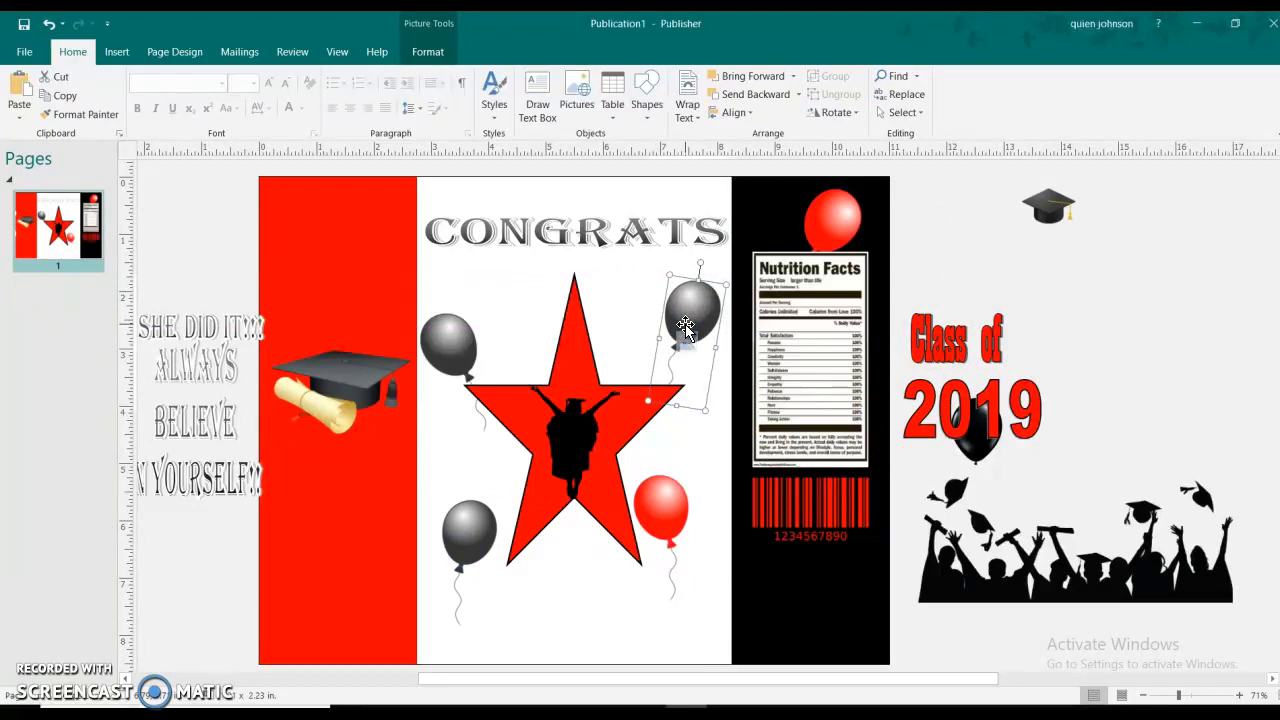
# Step: Try recoloring the balloon at the star's upper right brown, and return it to its black variation
pyautogui.click(426, 55)
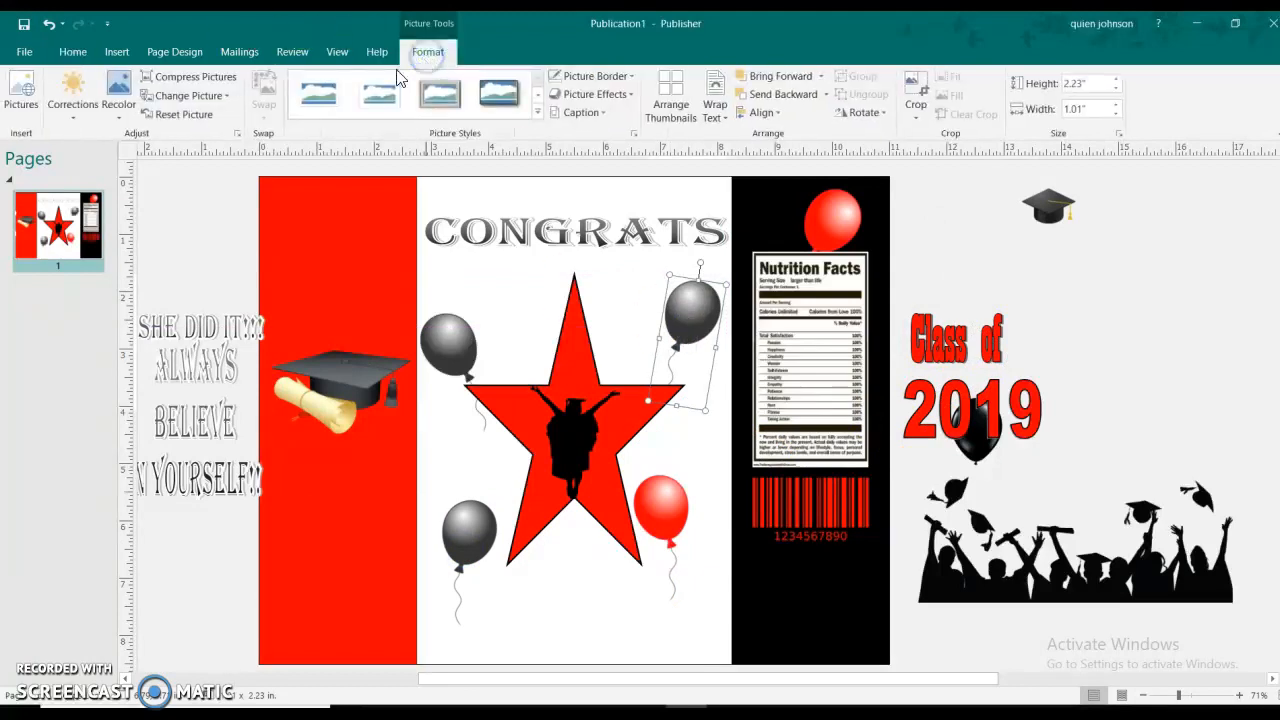
pyautogui.click(119, 120)
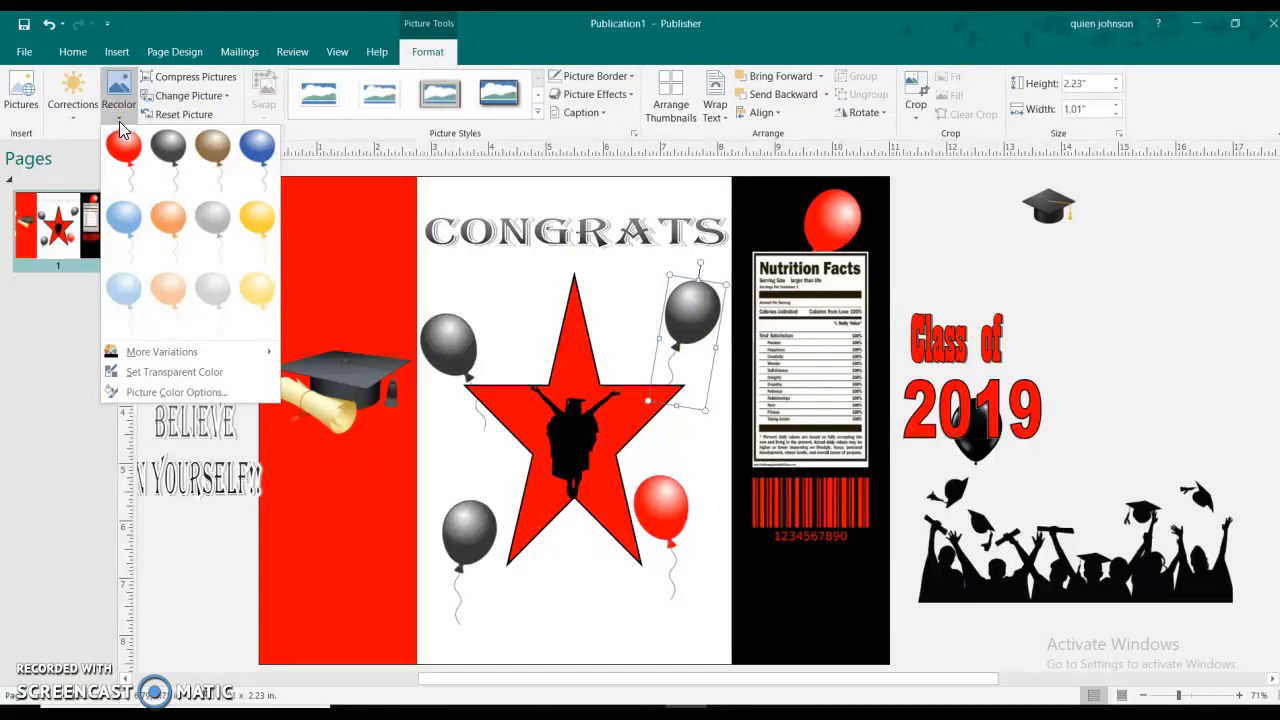
pyautogui.click(212, 145)
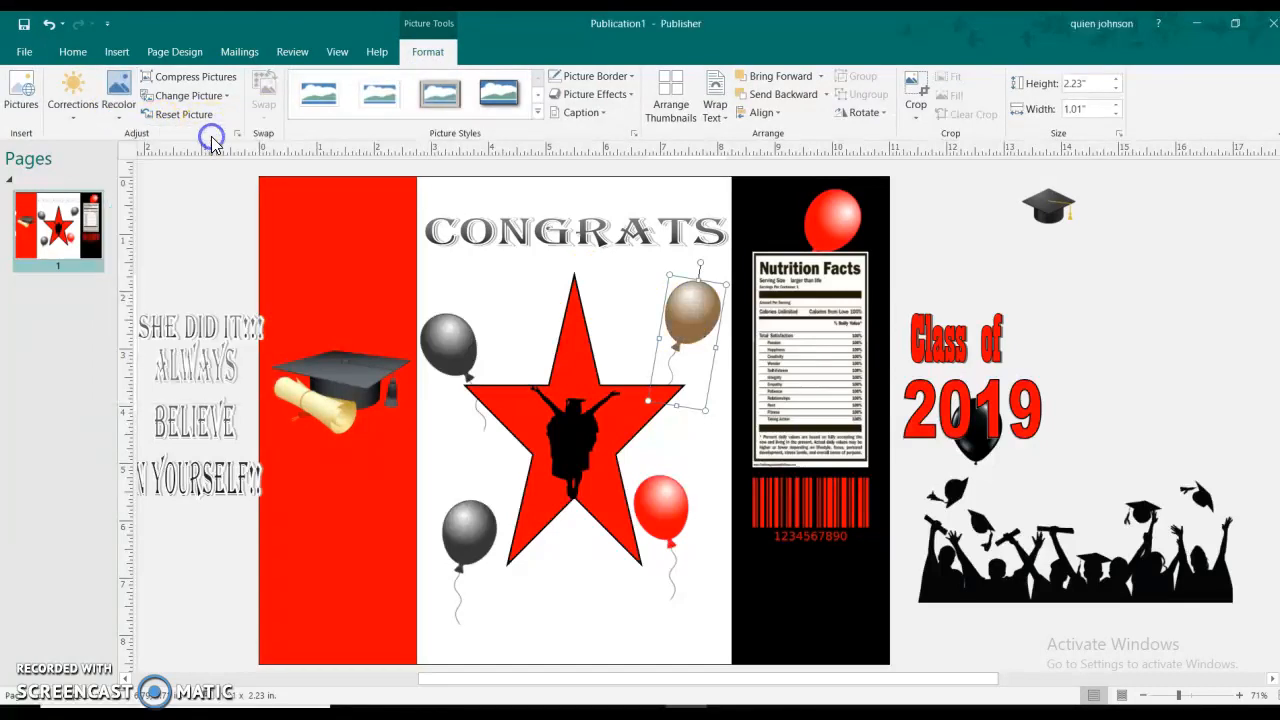
pyautogui.click(118, 100)
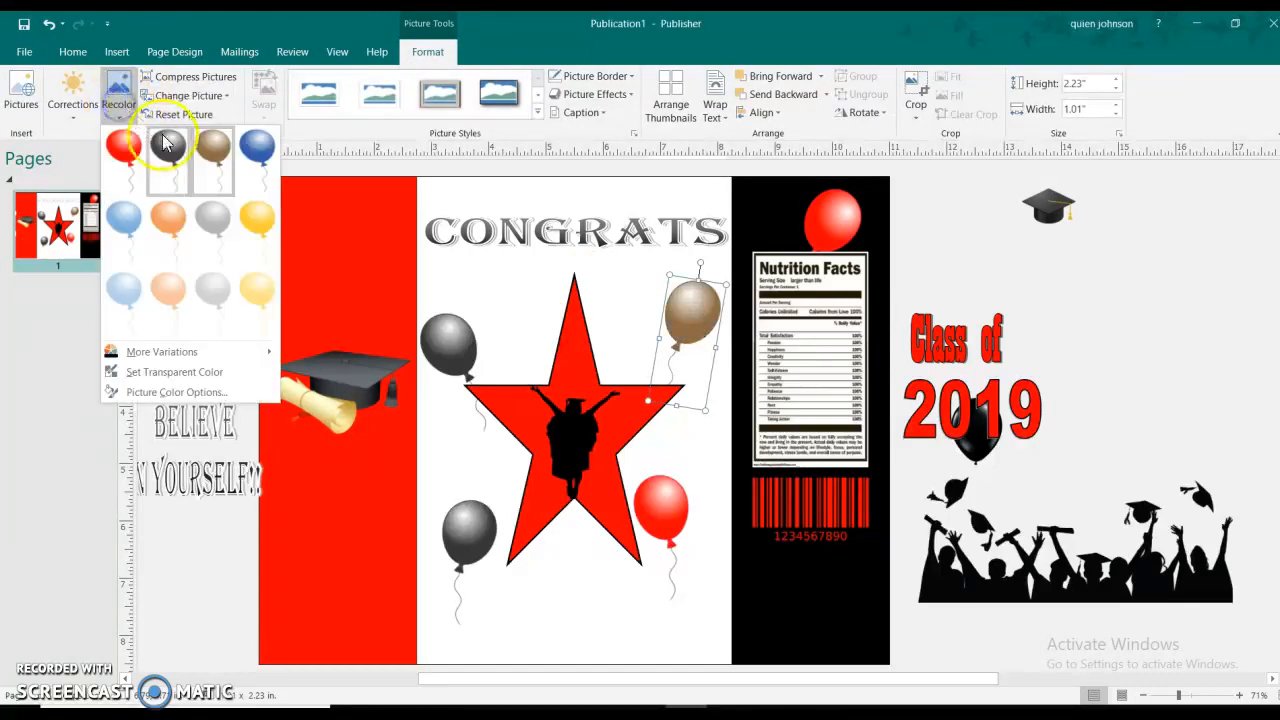
pyautogui.click(172, 148)
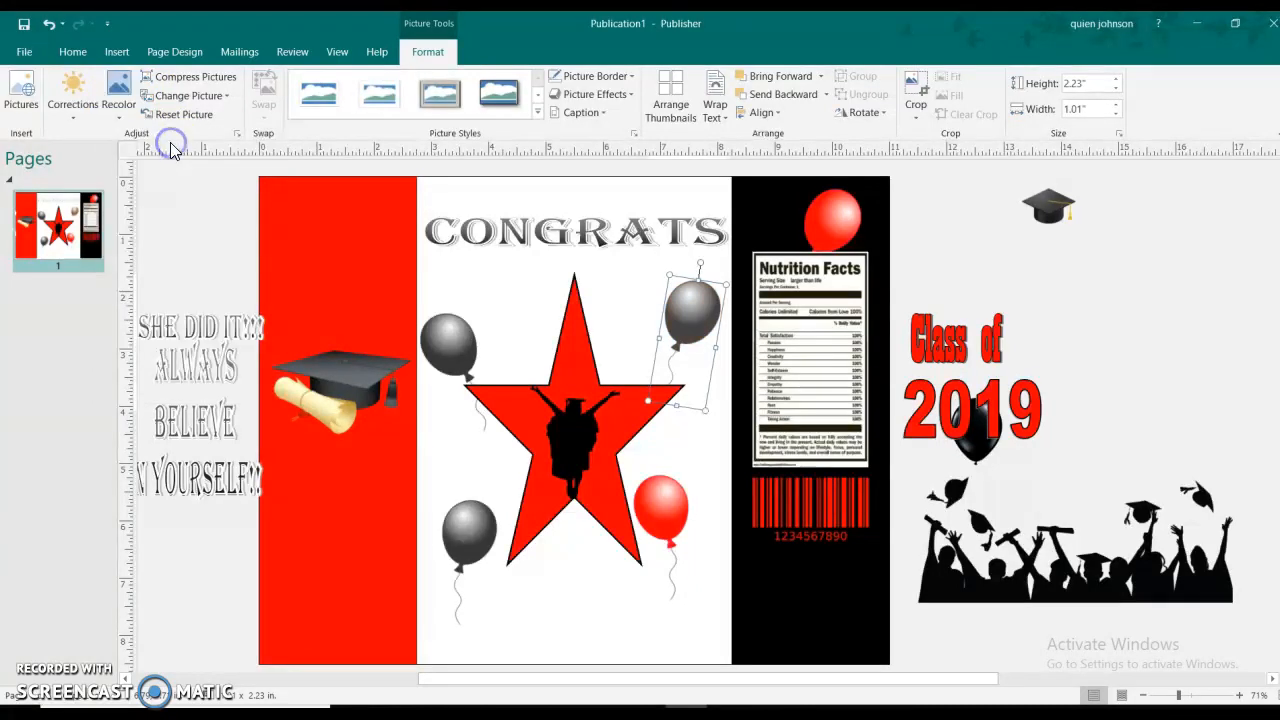
pyautogui.click(122, 110)
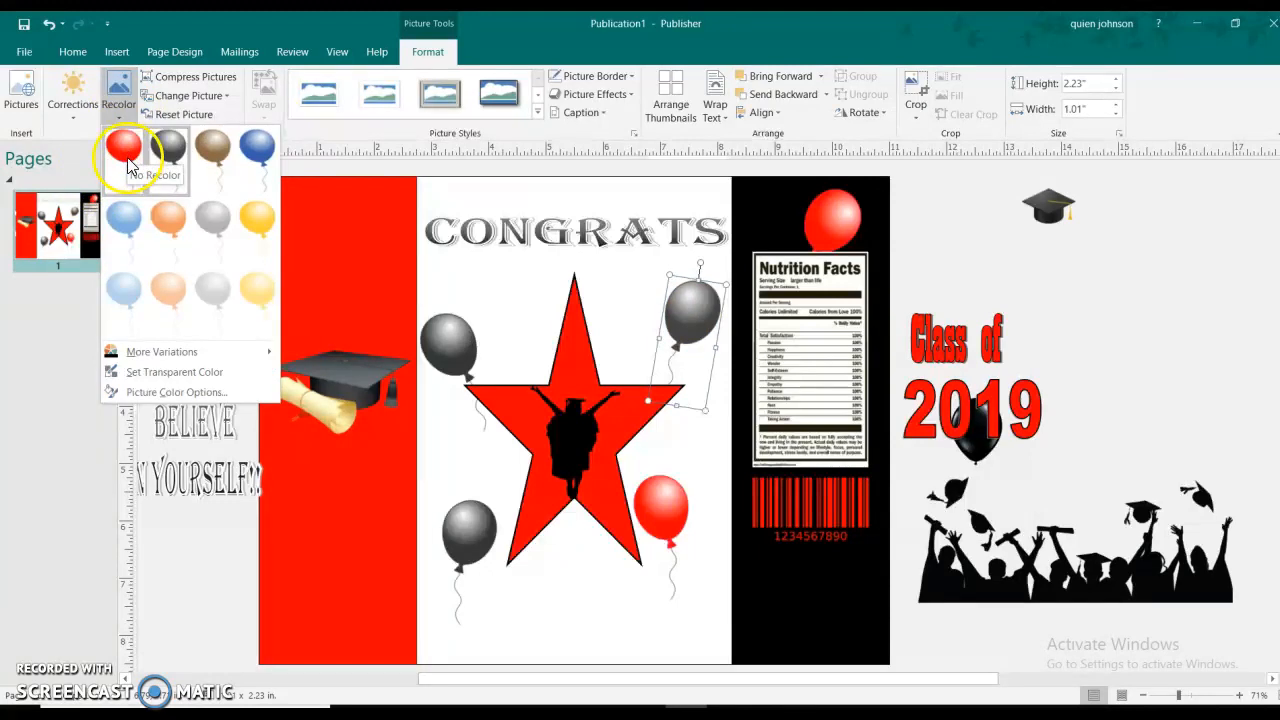
pyautogui.click(957, 205)
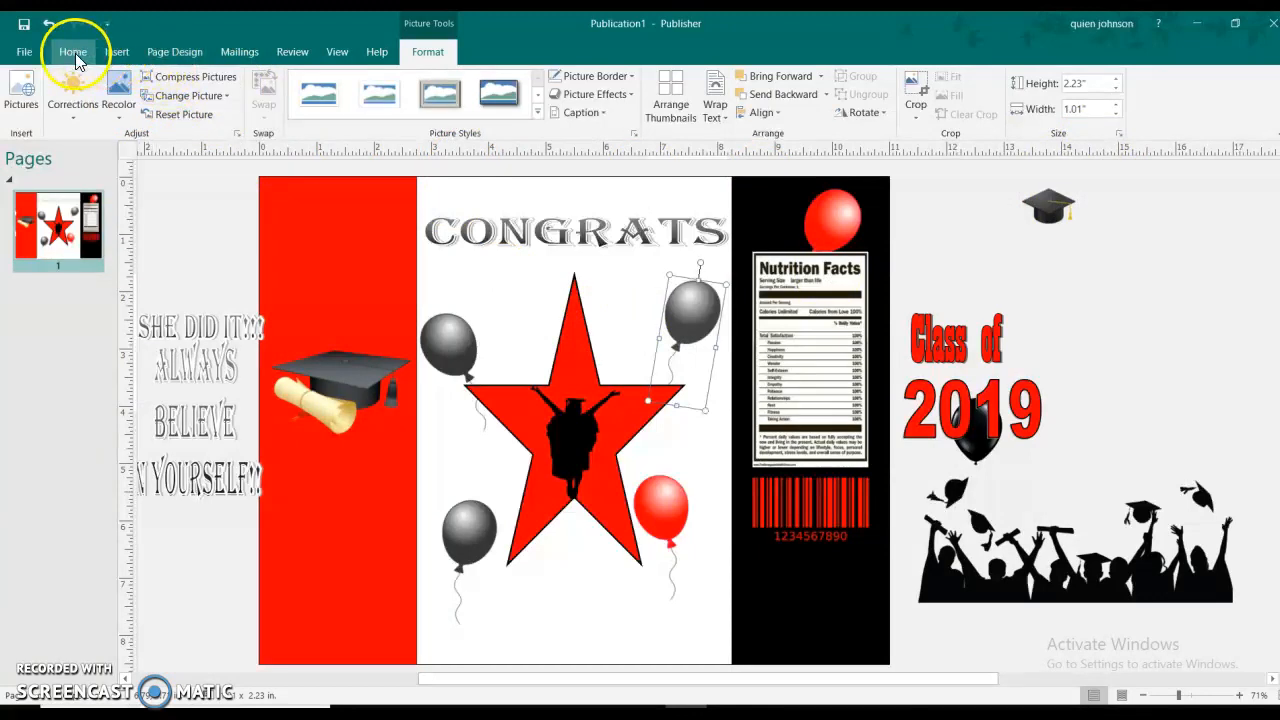
# Step: Insert "Class of" as WordArt in the Fill - None, Outline - Red style and place it under the left half of CONGRATS
pyautogui.click(116, 52)
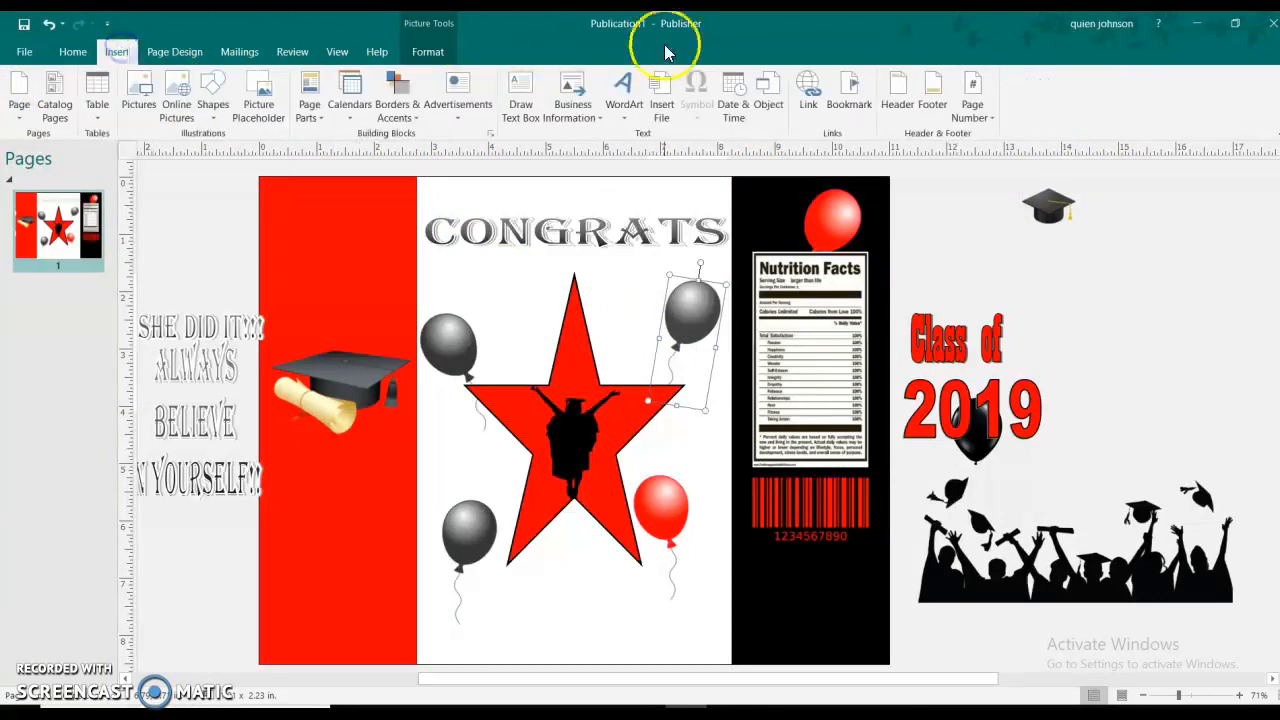
pyautogui.click(622, 90)
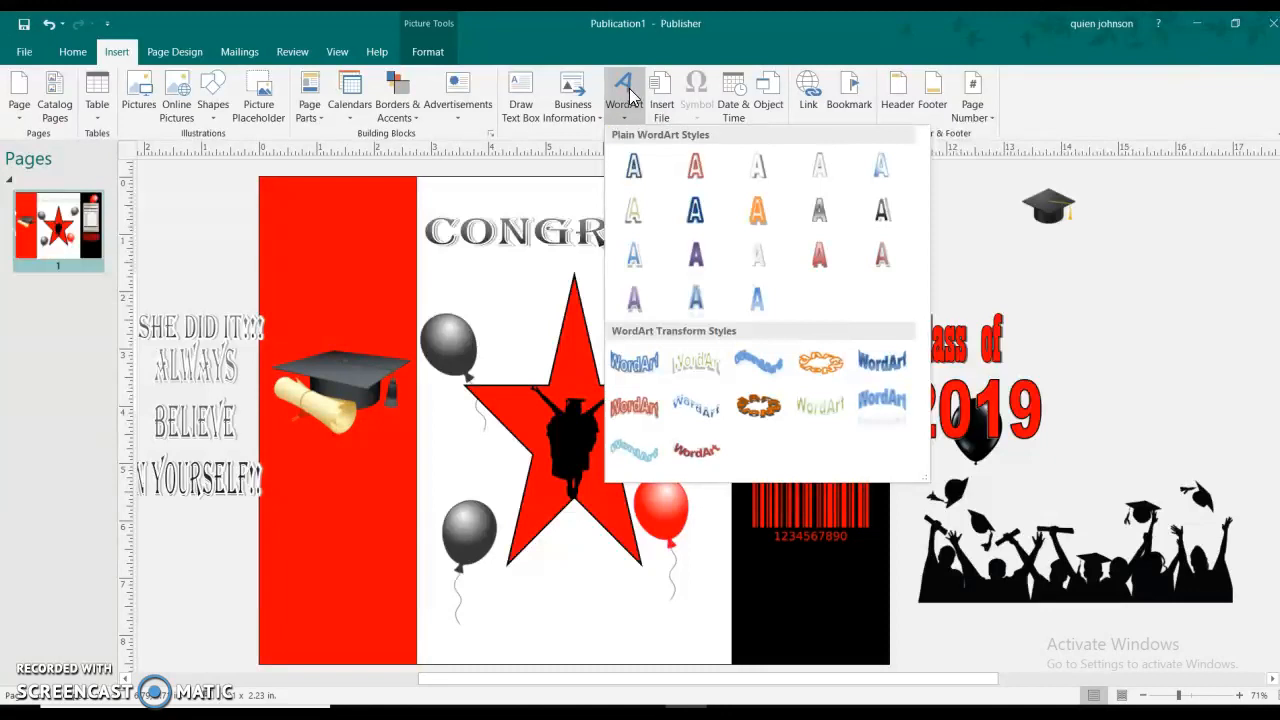
pyautogui.click(690, 176)
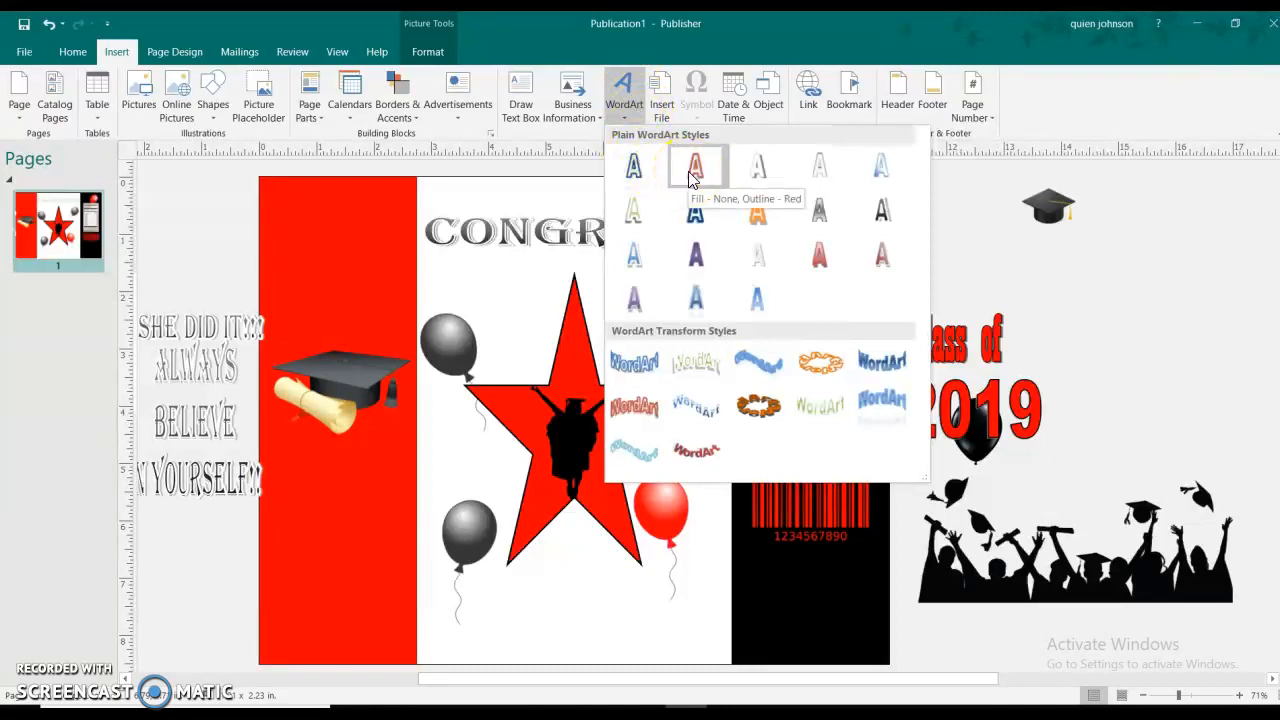
pyautogui.write('Class of')
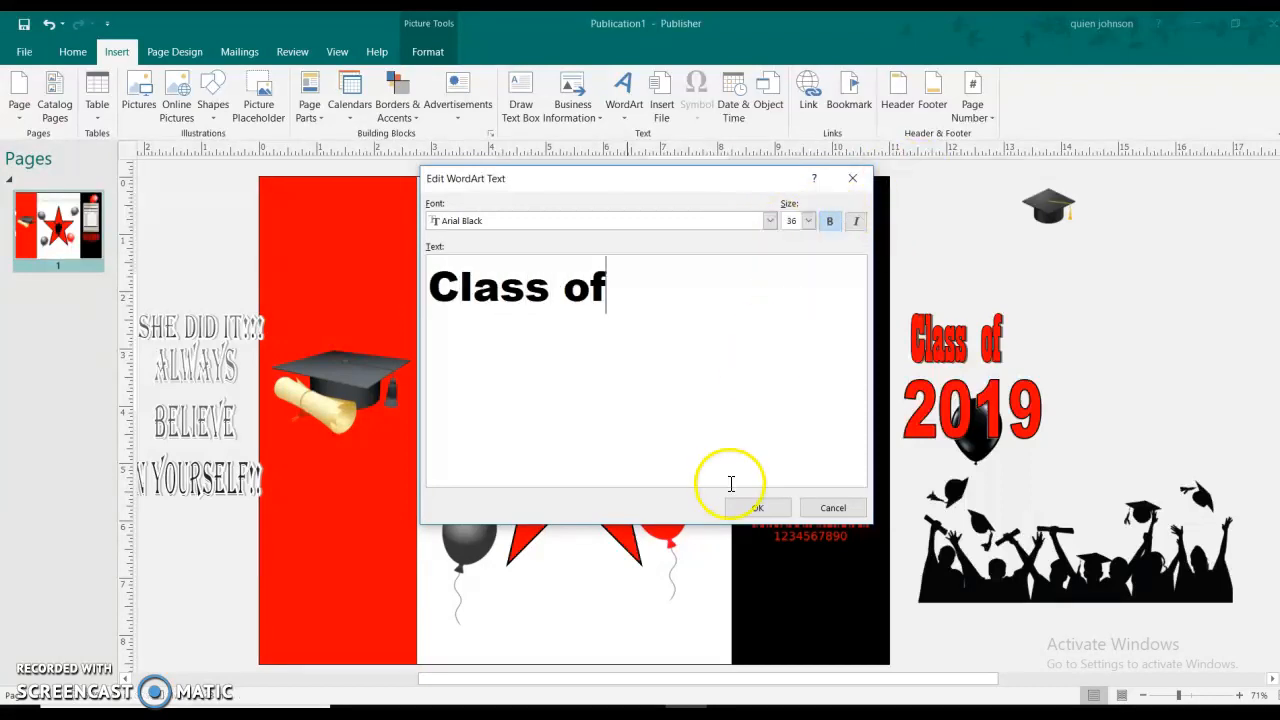
pyautogui.click(756, 508)
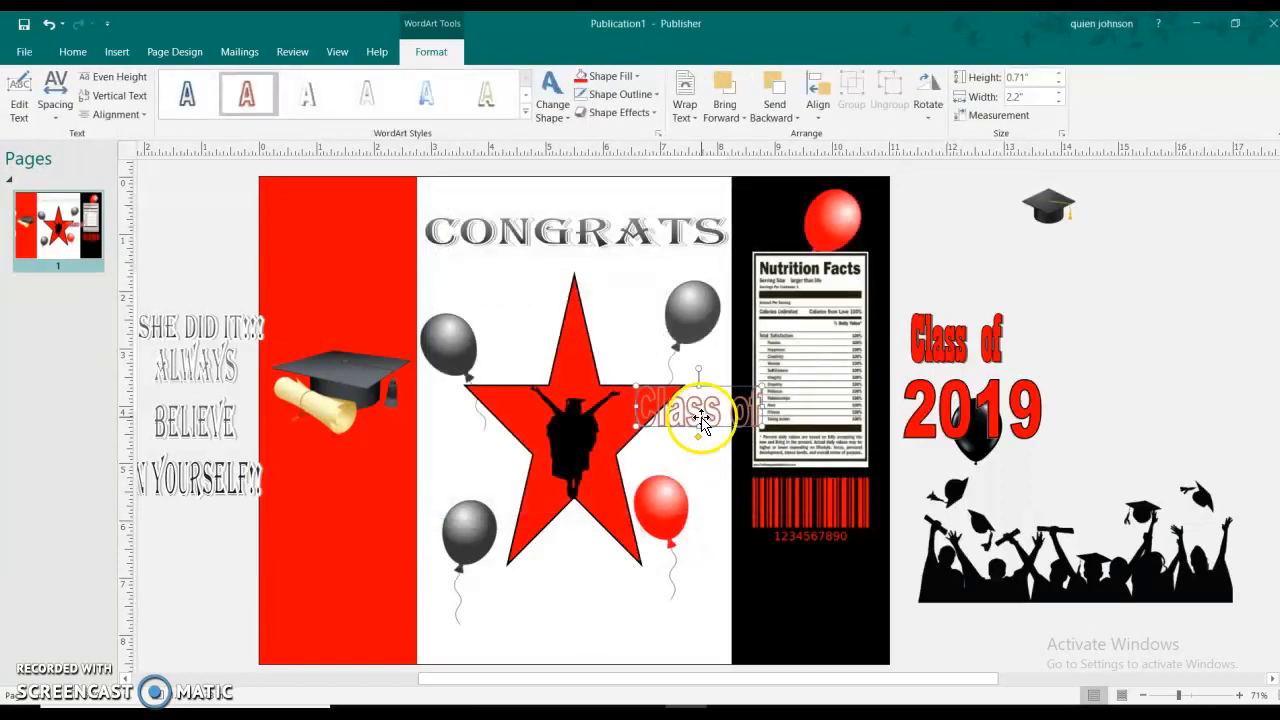
pyautogui.moveTo(692, 415); pyautogui.dragTo(493, 278)
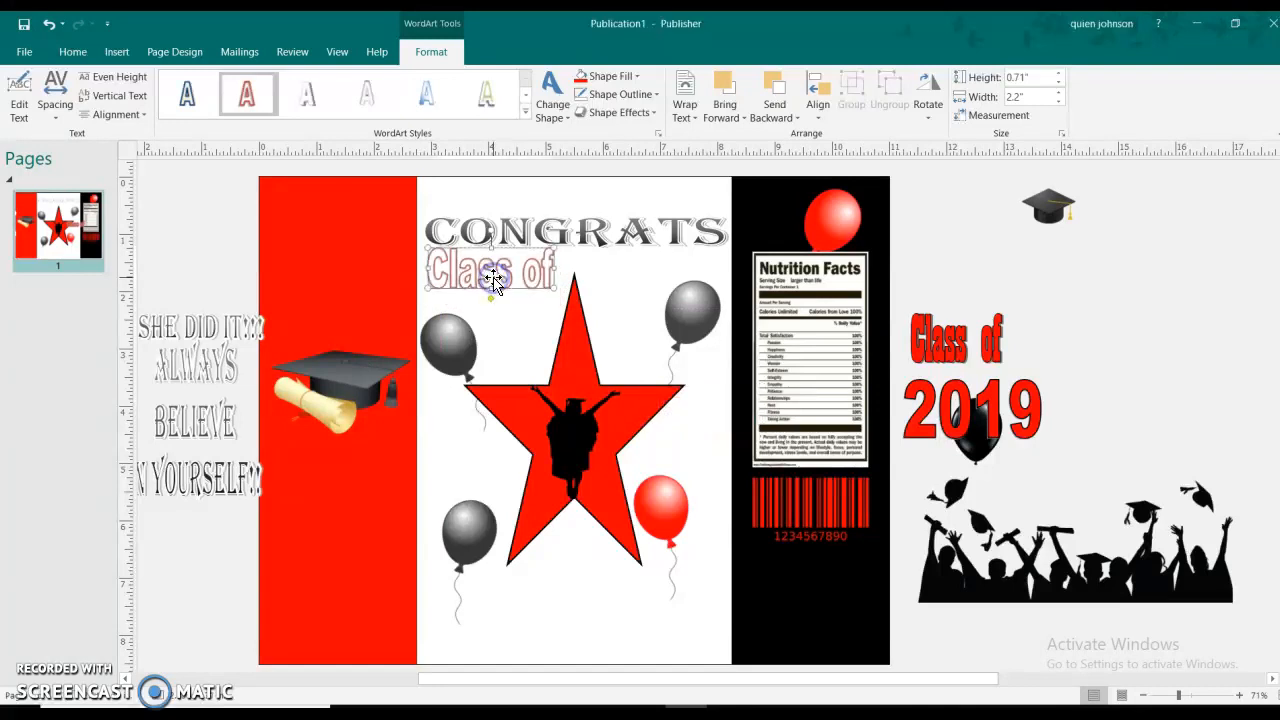
# Step: Insert "2019" as WordArt in the same red outline style at size 40 and place it right of the star's upper point
pyautogui.click(115, 51)
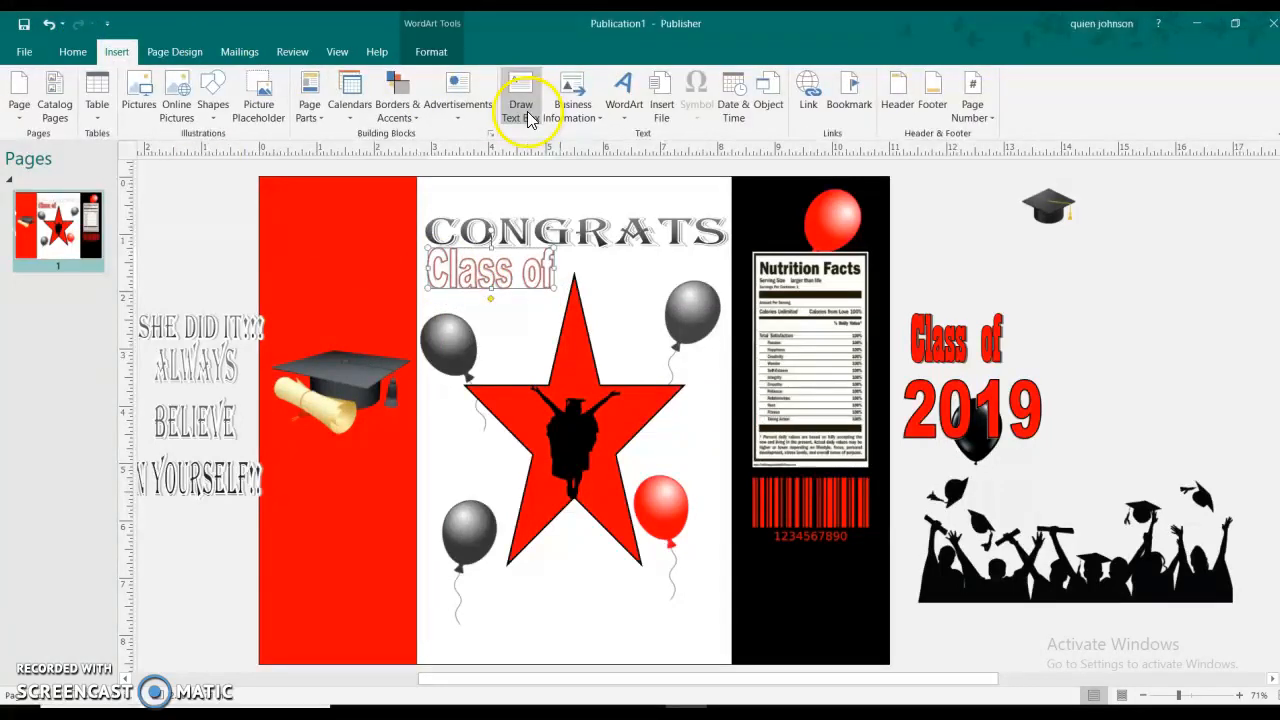
pyautogui.click(629, 94)
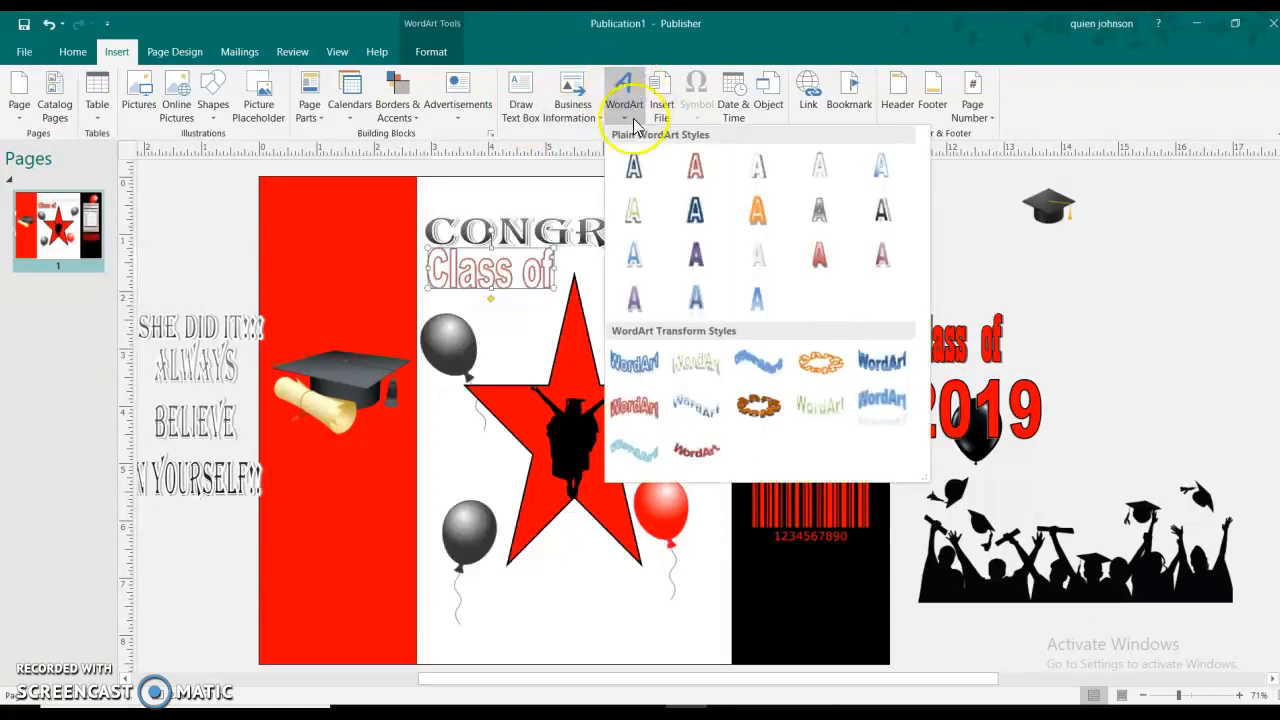
pyautogui.click(690, 168)
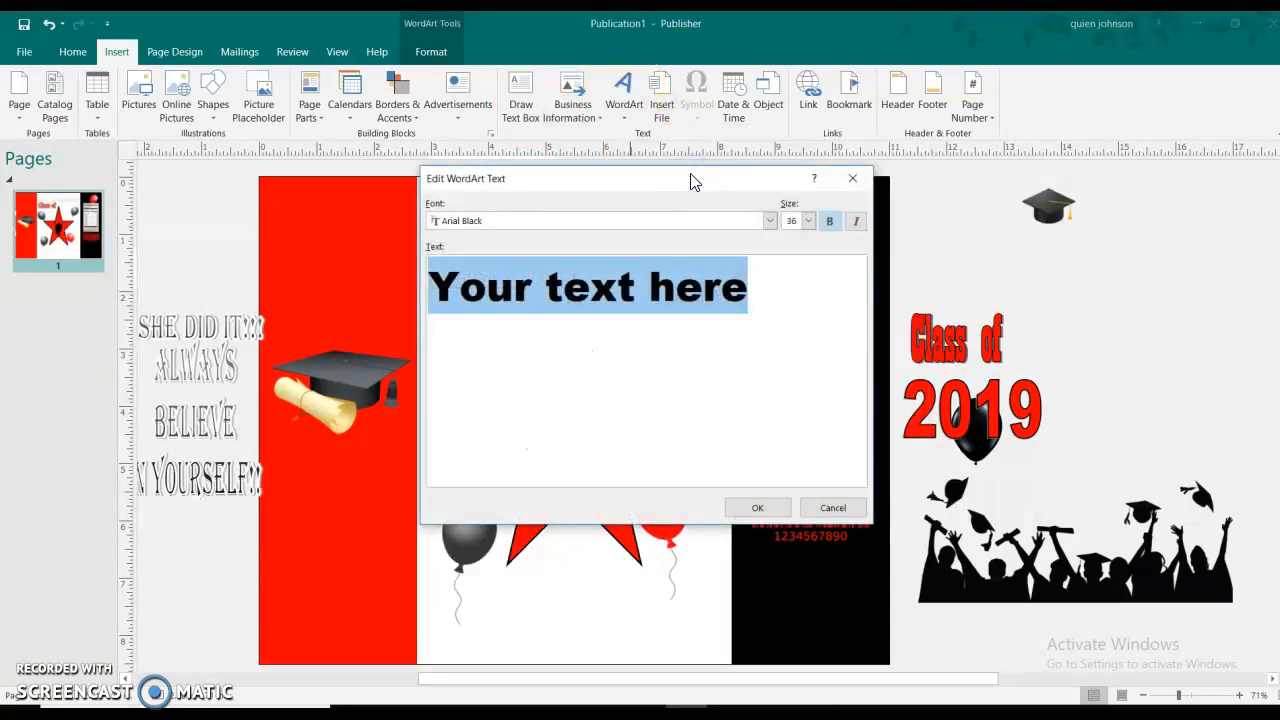
pyautogui.write('2019')
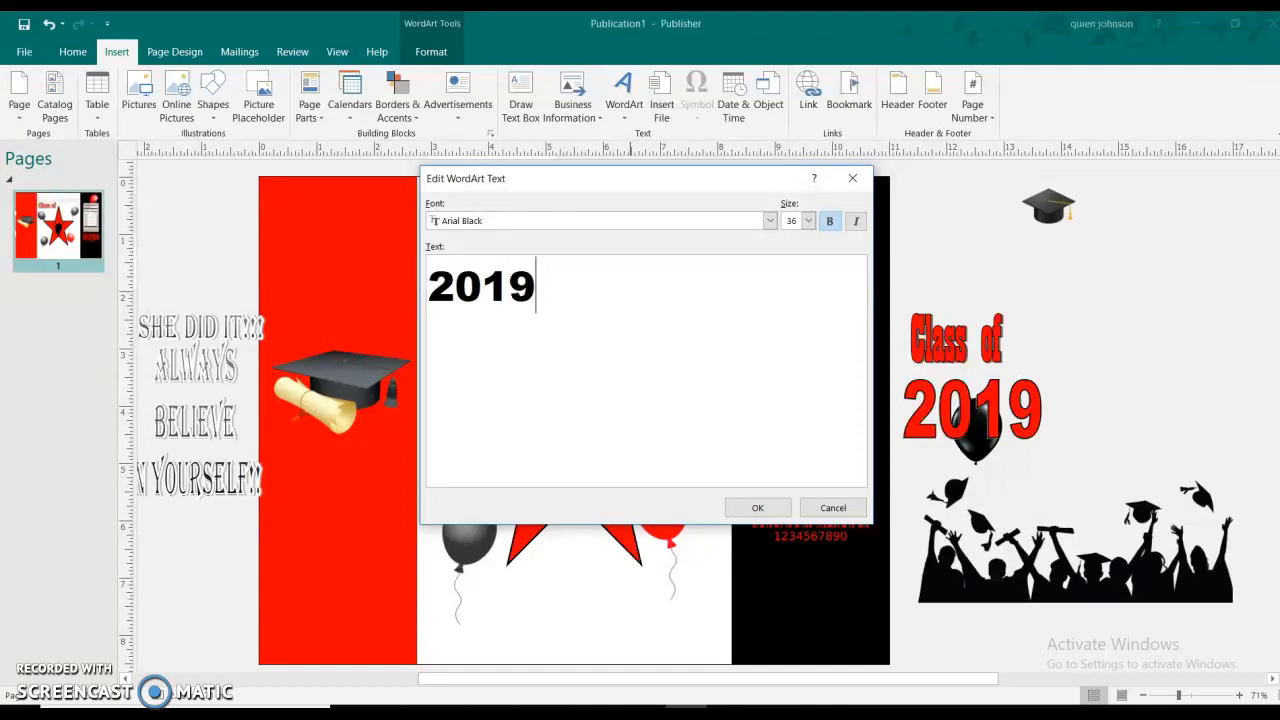
pyautogui.click(769, 222)
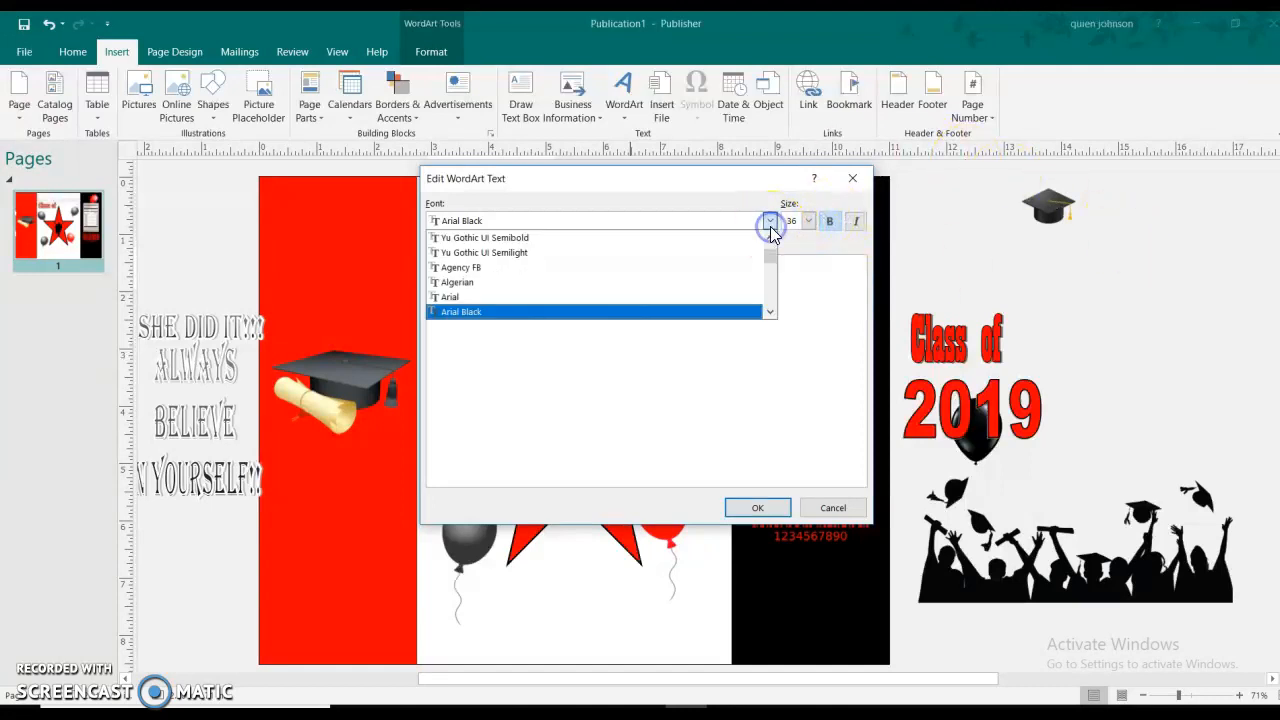
pyautogui.click(808, 224)
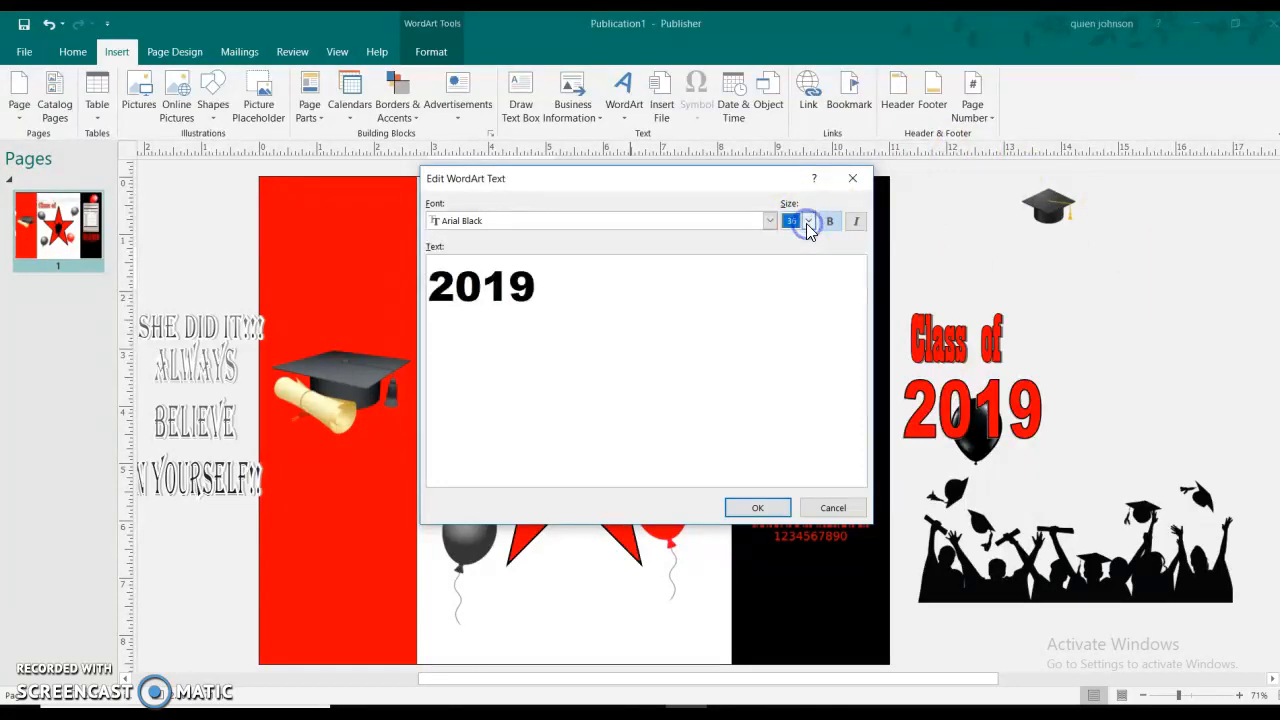
pyautogui.click(808, 224)
pyautogui.click(808, 313)
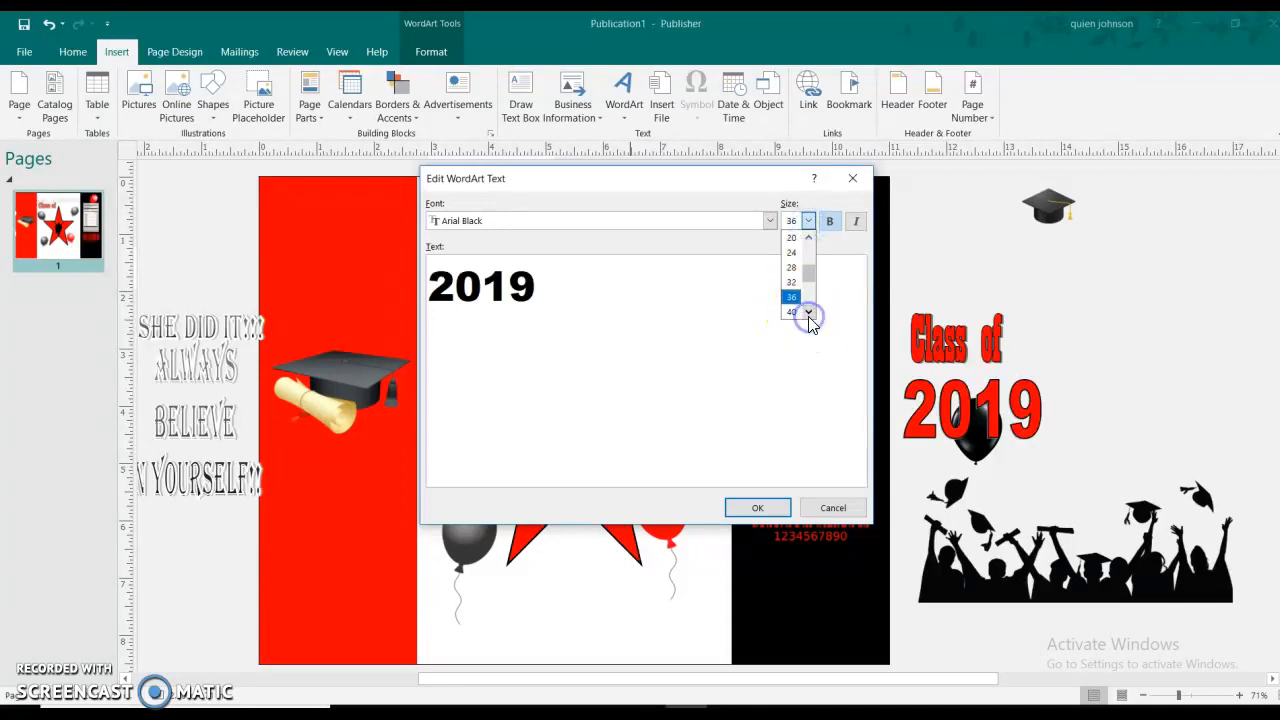
pyautogui.click(793, 312)
pyautogui.click(752, 508)
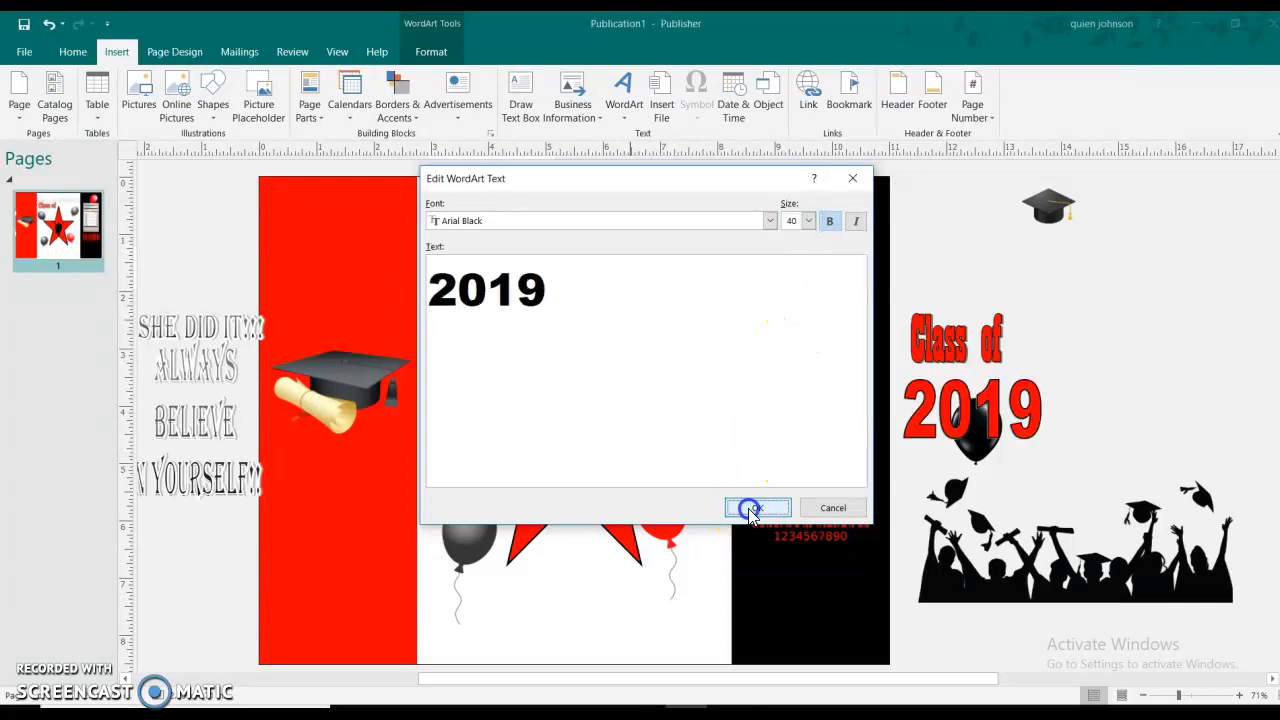
pyautogui.moveTo(700, 415); pyautogui.dragTo(630, 305)
# Step: Nudge the "Class of" WordArt right and down so it sits beside the star's upper point with space below CONGRATS
pyautogui.click(505, 275)
pyautogui.press('Right')
pyautogui.press('Right')
pyautogui.press('Right')
pyautogui.press('Right')
pyautogui.press('Right')
pyautogui.press('Right')
pyautogui.press('Right')
pyautogui.press('Right')
pyautogui.press('Right')
pyautogui.press('Right')
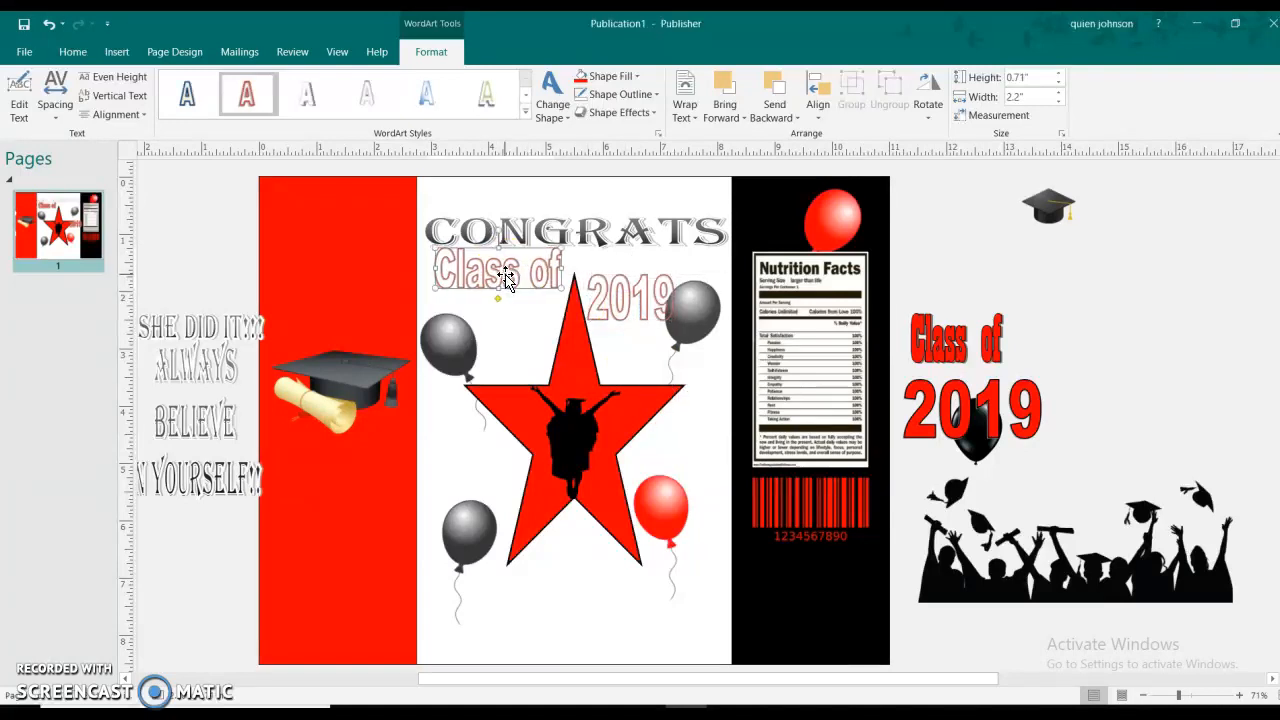
pyautogui.press('Right')
pyautogui.press('Right')
pyautogui.press('Right')
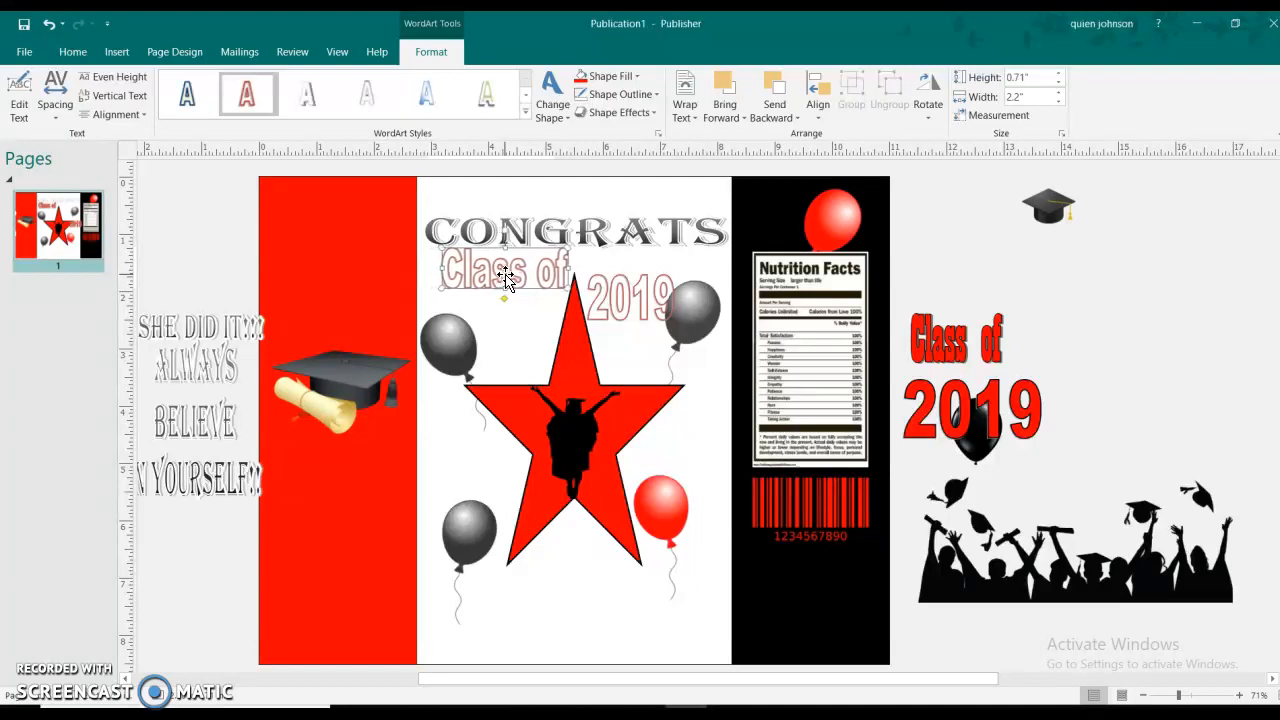
pyautogui.press('Down')
pyautogui.press('Down')
pyautogui.press('Down')
pyautogui.press('Down')
pyautogui.press('Down')
pyautogui.press('Down')
pyautogui.press('Down')
pyautogui.press('Down')
pyautogui.press('Down')
pyautogui.press('Down')
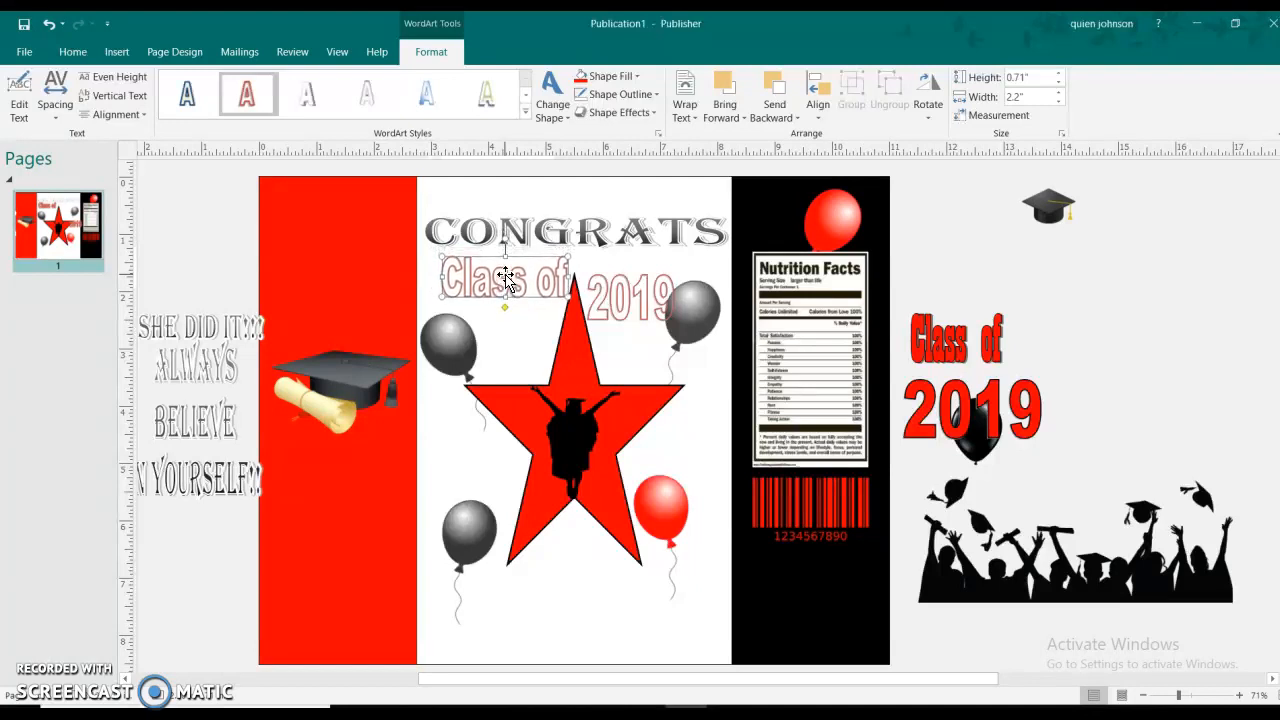
pyautogui.press('Down')
# Step: Nudge the outlined "2019" WordArt slightly down and to the right beside the star's upper point
pyautogui.click(604, 287)
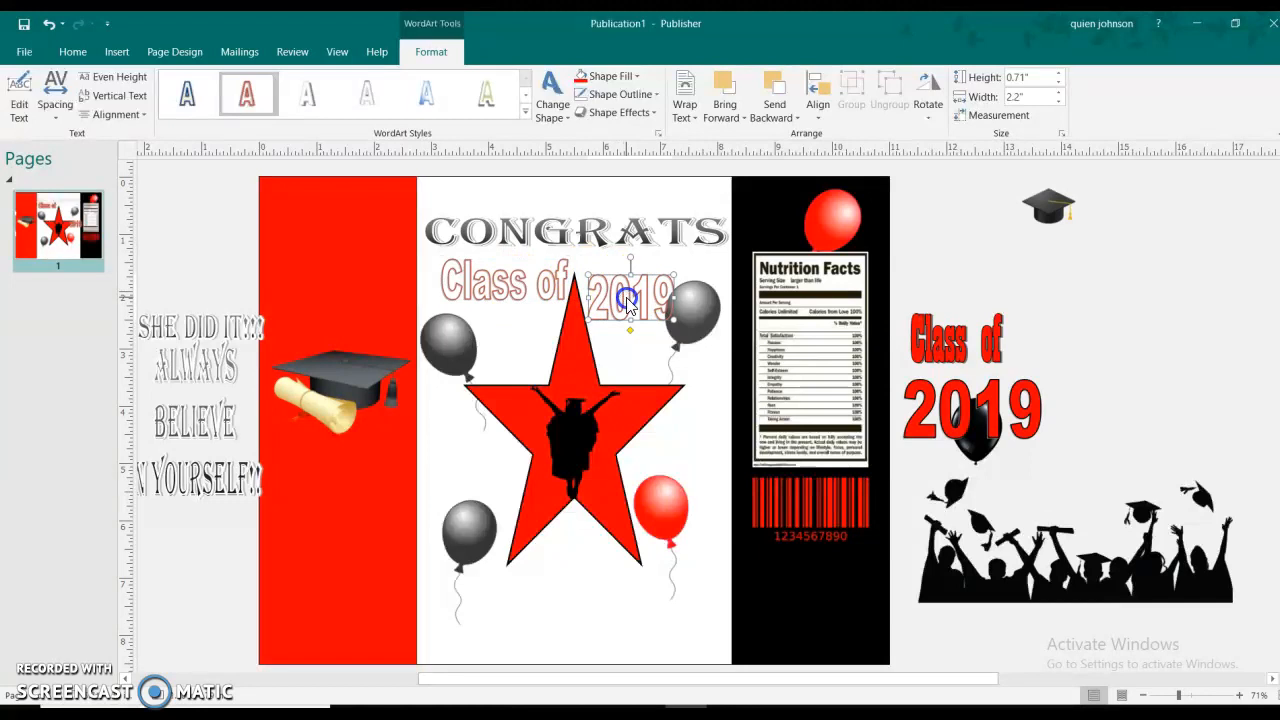
pyautogui.press('Down')
pyautogui.press('Down')
pyautogui.press('Down')
pyautogui.press('Down')
pyautogui.press('Down')
pyautogui.press('Down')
pyautogui.press('Down')
pyautogui.press('Down')
pyautogui.press('Right')
pyautogui.press('Right')
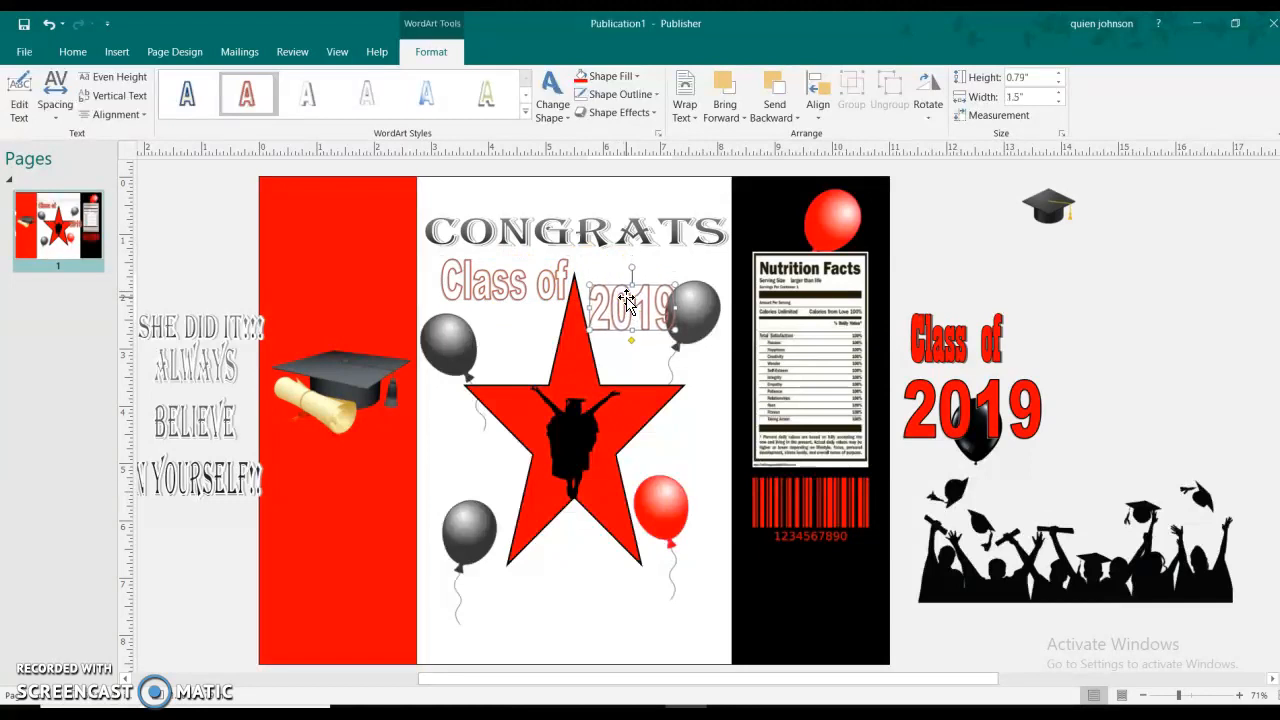
# Step: Move the upper-right black balloon down clear of "2019" and place the small graduation cap on the star's upper point
pyautogui.click(686, 308)
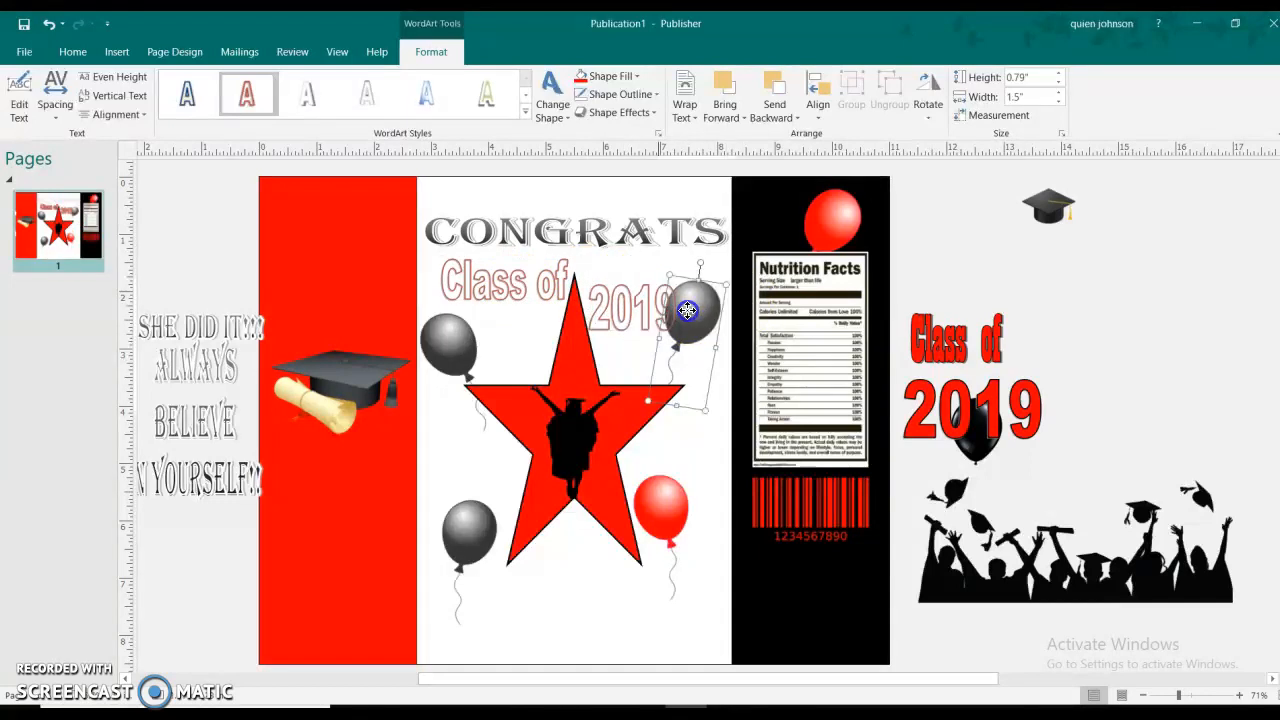
pyautogui.moveTo(687, 322); pyautogui.dragTo(694, 338)
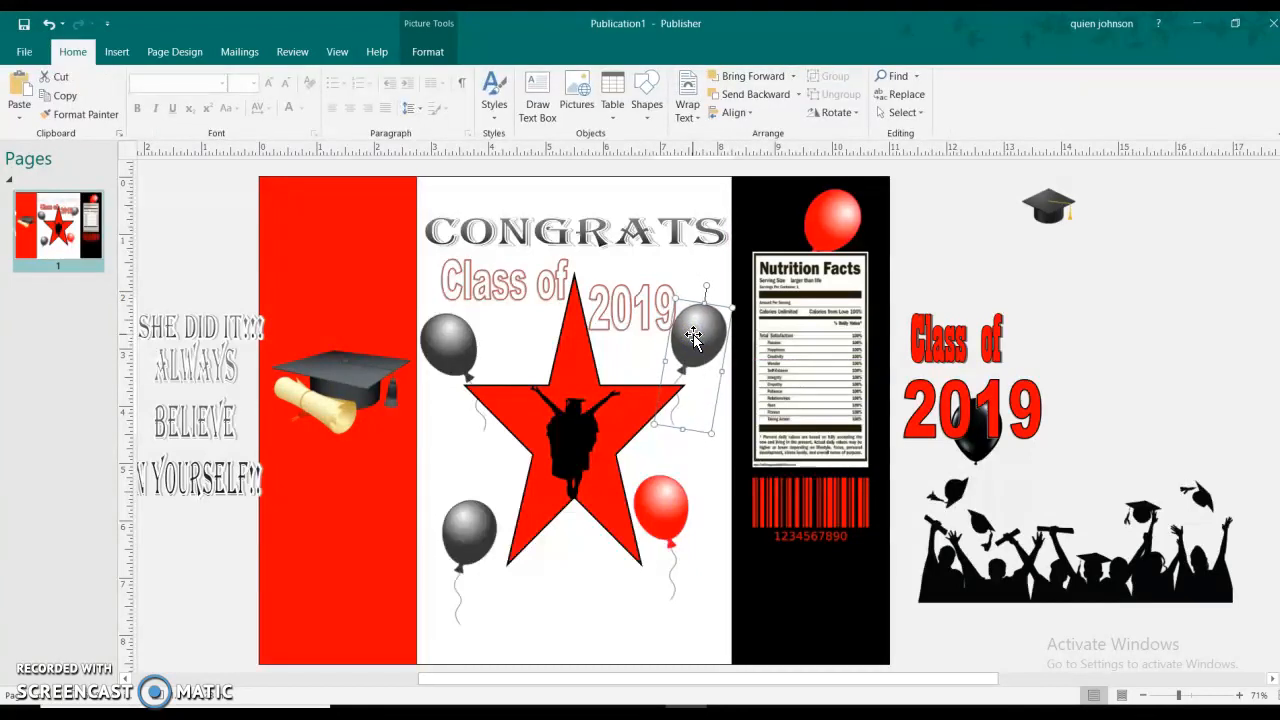
pyautogui.click(622, 306)
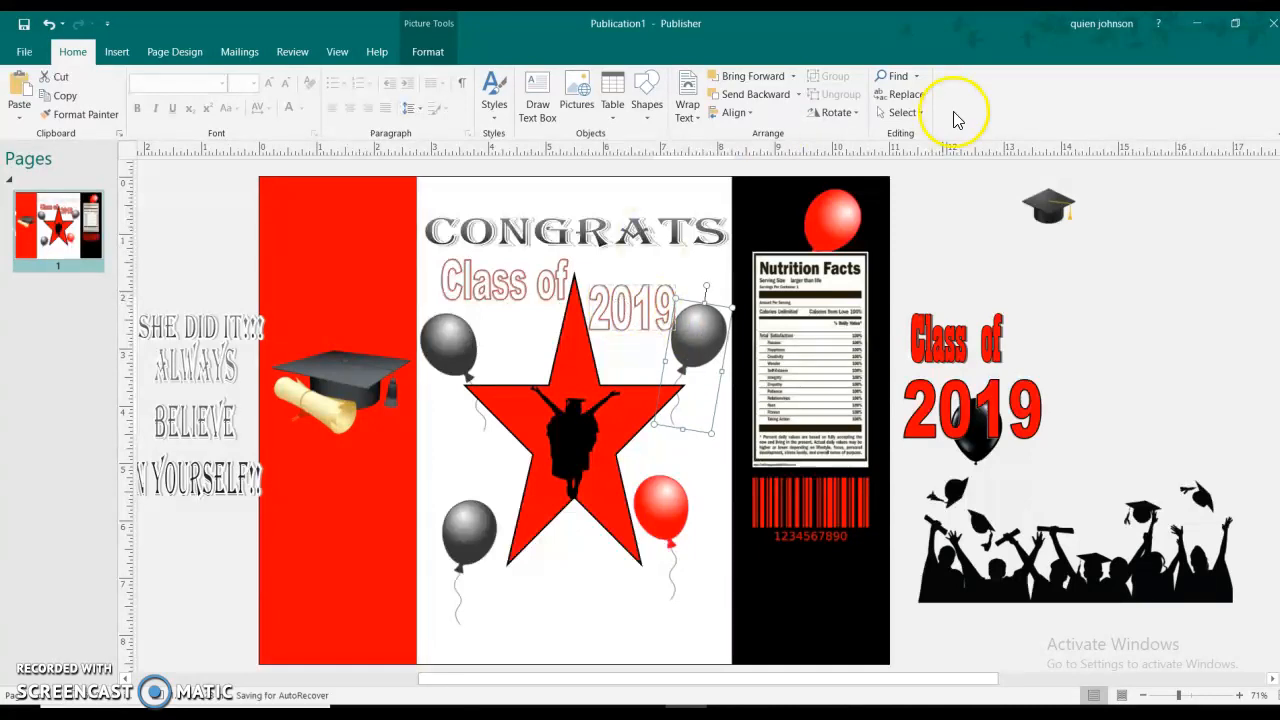
pyautogui.moveTo(1051, 206); pyautogui.dragTo(537, 248)
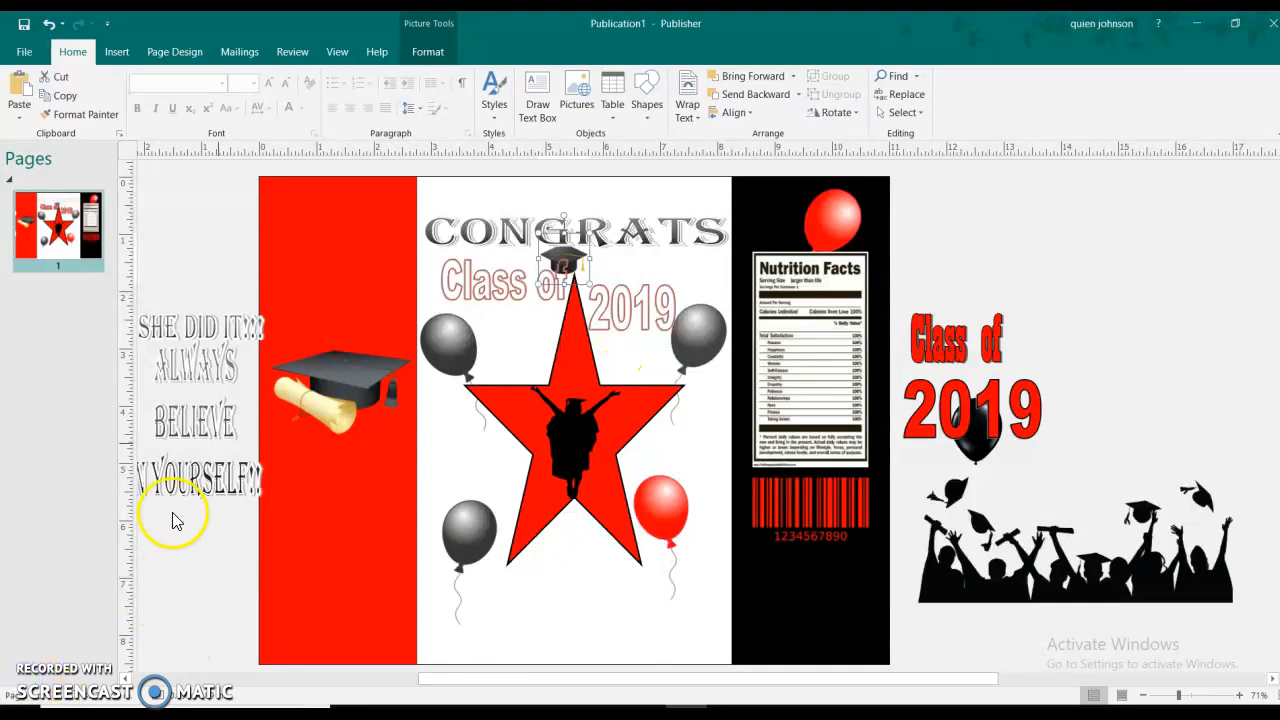
# Step: Fill the "Class of" and "2019" WordArt beside the star's upper point with solid black
pyautogui.click(465, 285)
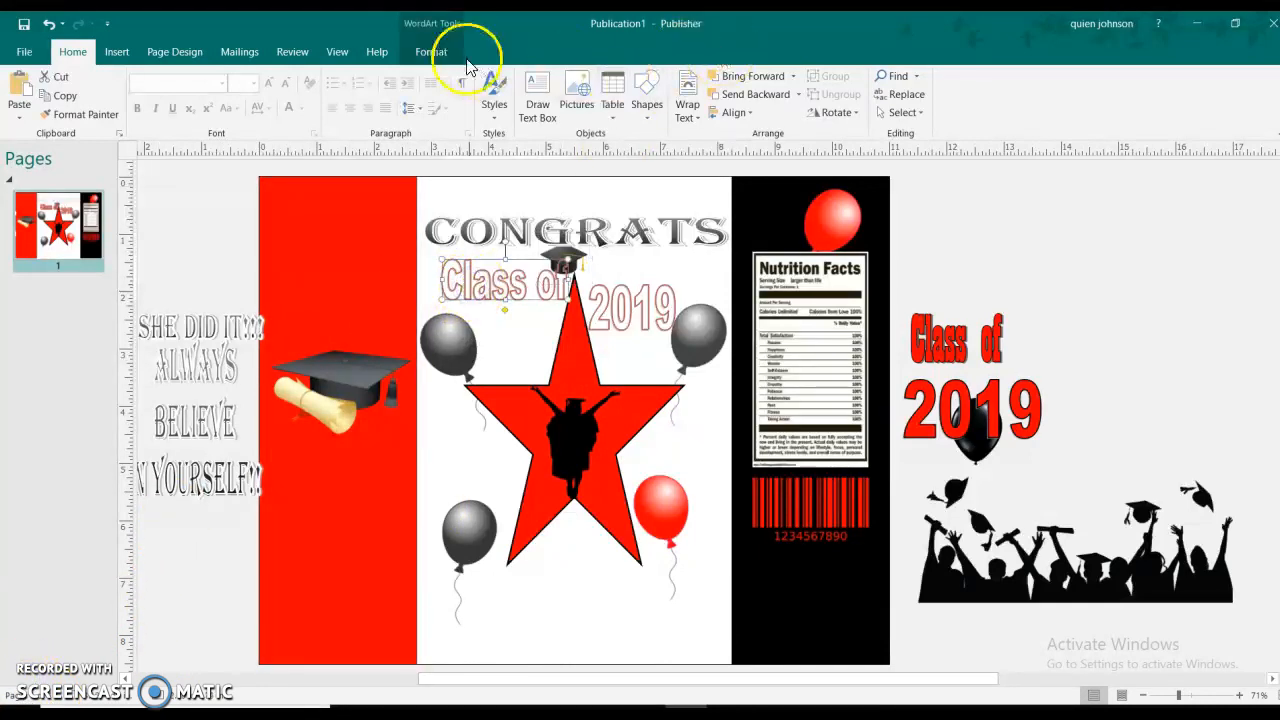
pyautogui.click(440, 53)
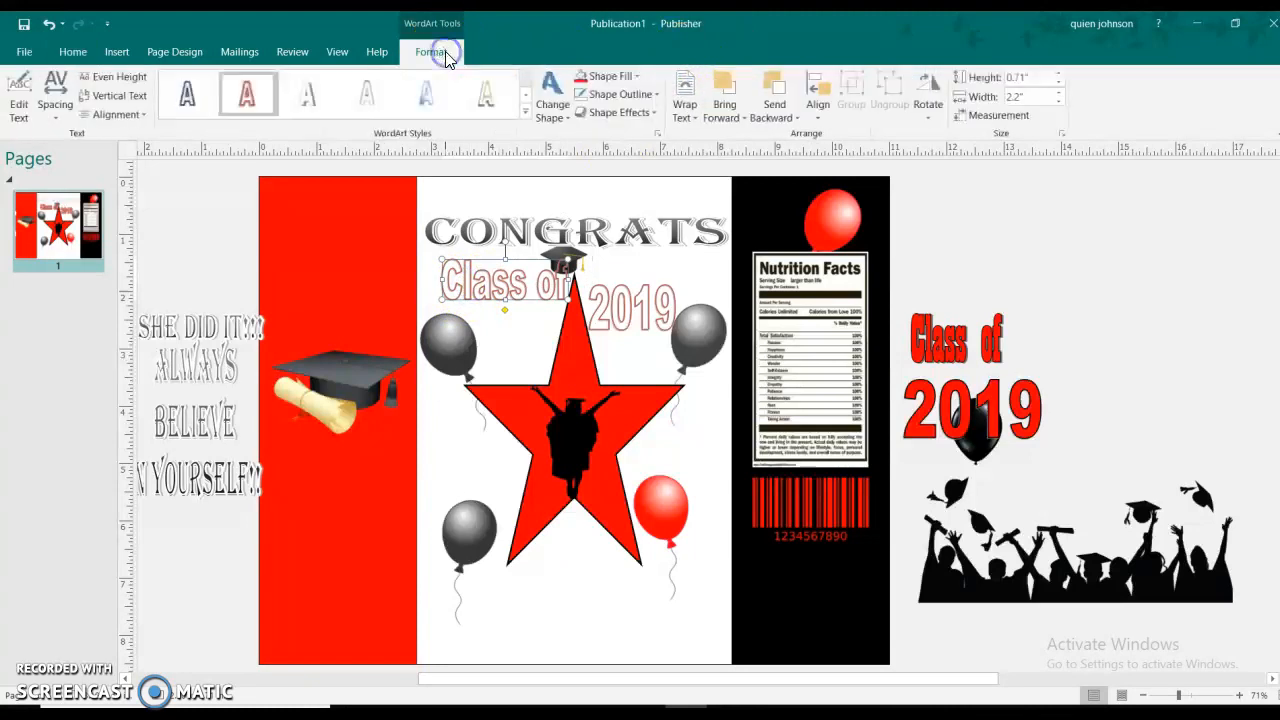
pyautogui.click(630, 76)
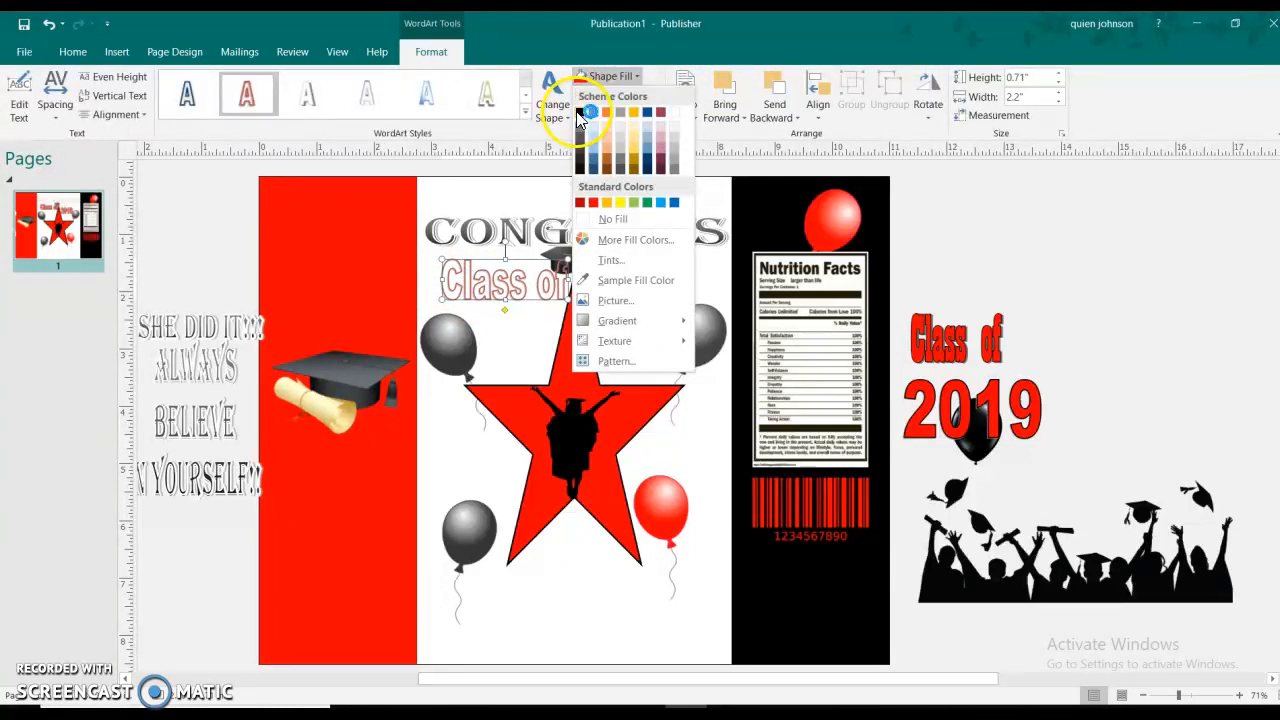
pyautogui.click(579, 113)
pyautogui.click(630, 302)
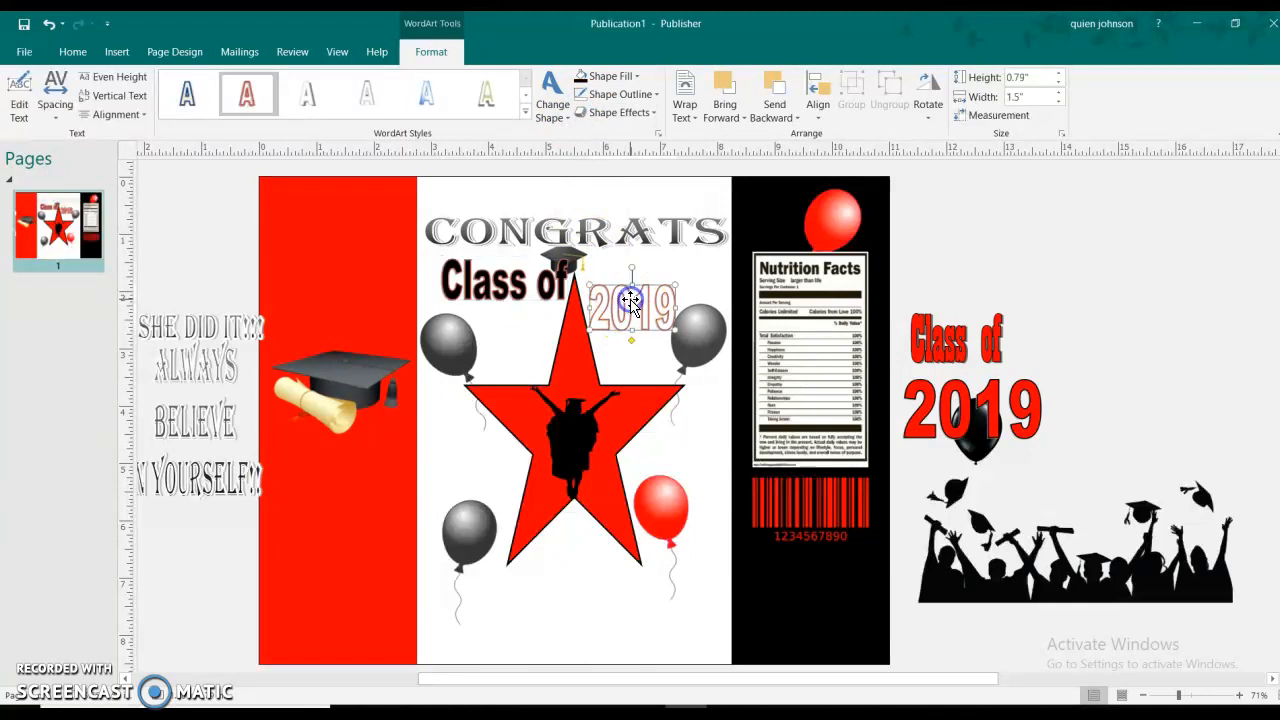
pyautogui.click(612, 76)
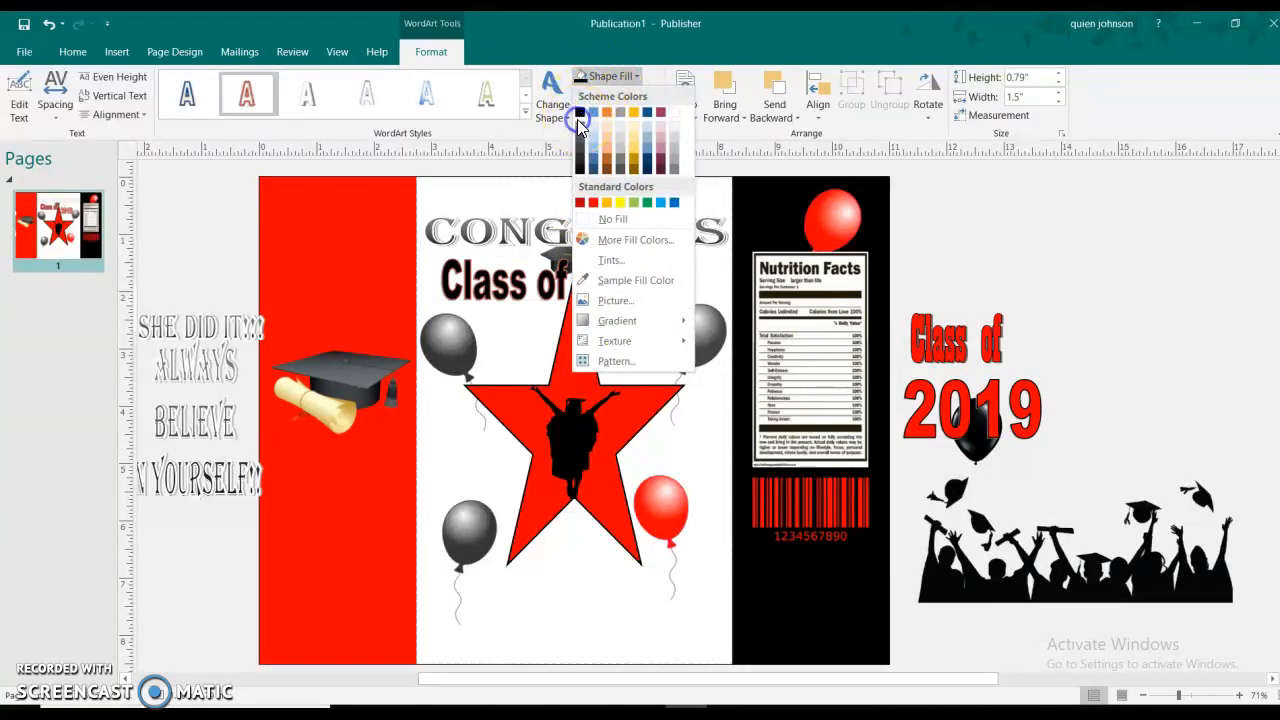
pyautogui.click(579, 113)
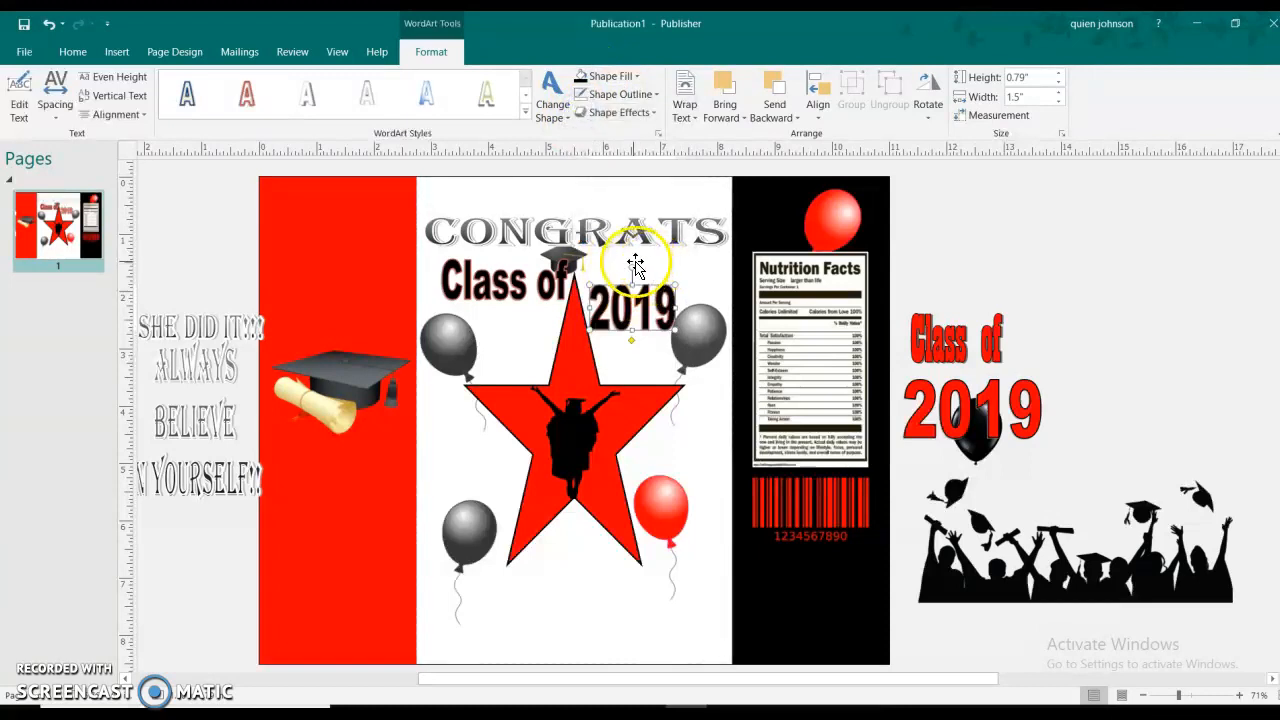
# Step: Nudge the black "Class of" WordArt slightly down and reduce its height to 0.64"
pyautogui.click(555, 286)
pyautogui.press('Down')
pyautogui.press('Down')
pyautogui.press('Down')
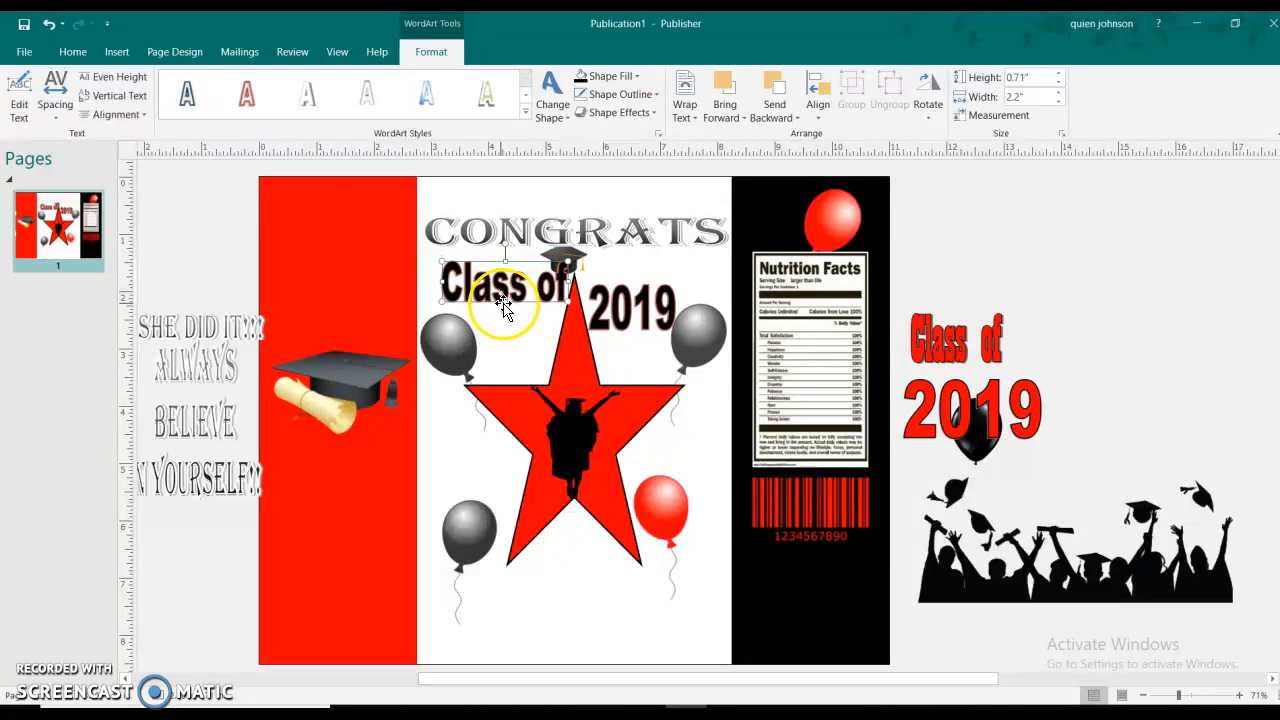
pyautogui.press('Up')
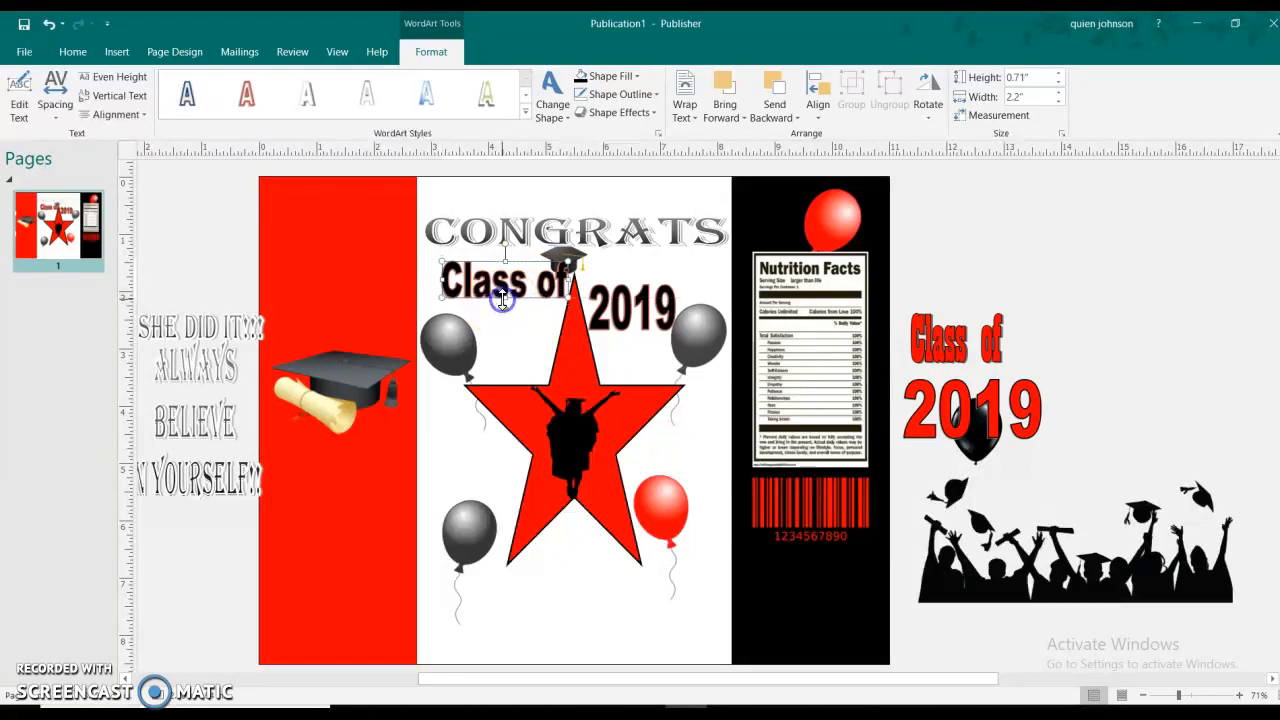
pyautogui.press('Down')
pyautogui.press('Down')
pyautogui.press('Down')
pyautogui.press('Down')
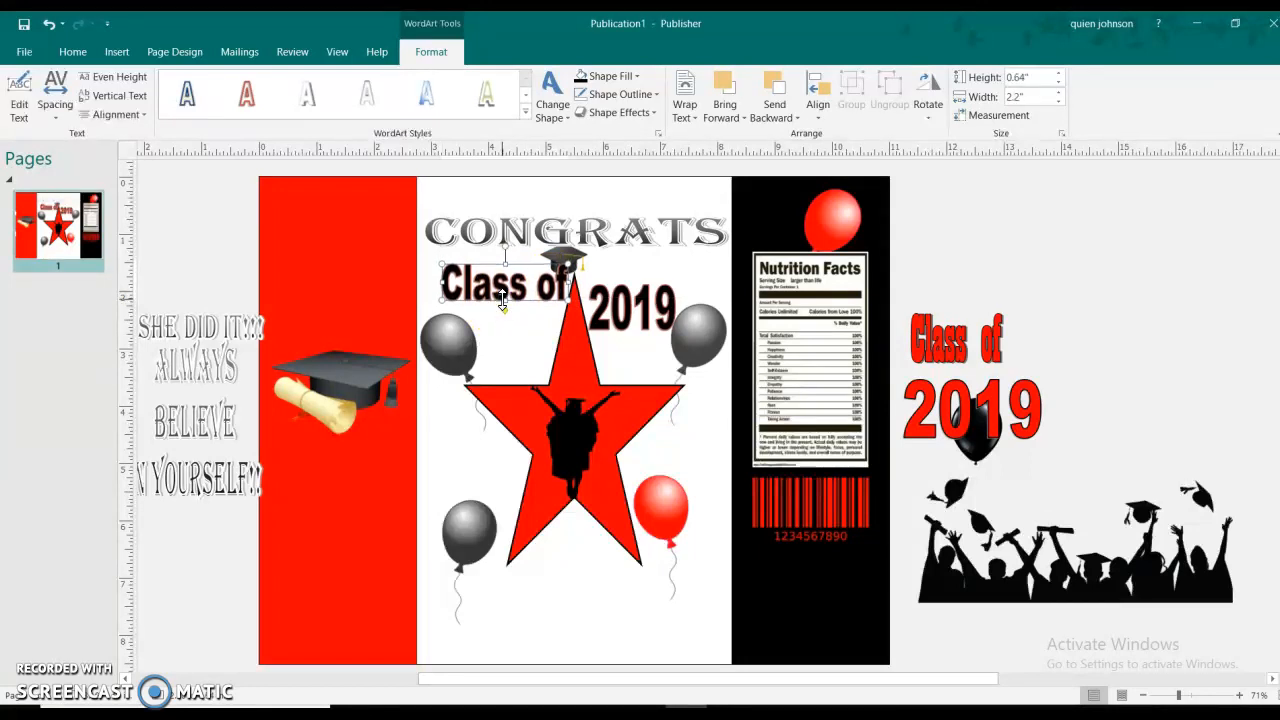
pyautogui.click(774, 96)
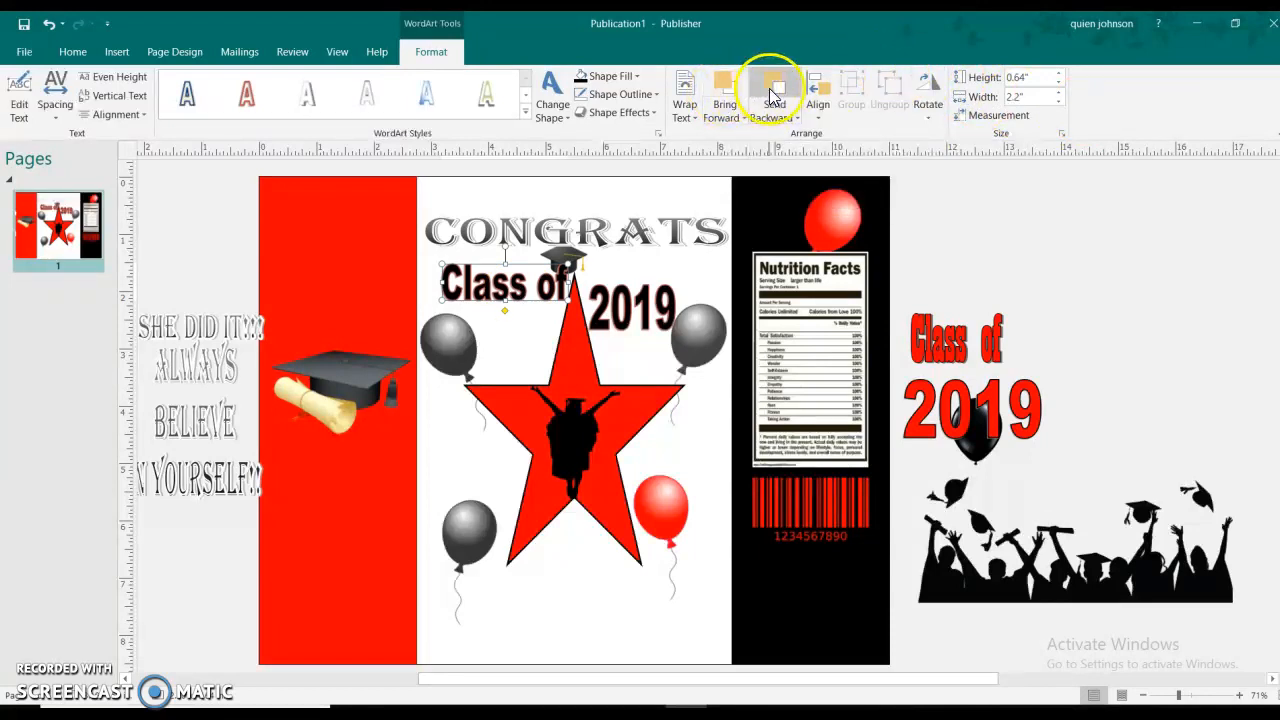
# Step: Shrink the small graduation cap above the star's upper point slightly
pyautogui.click(563, 258)
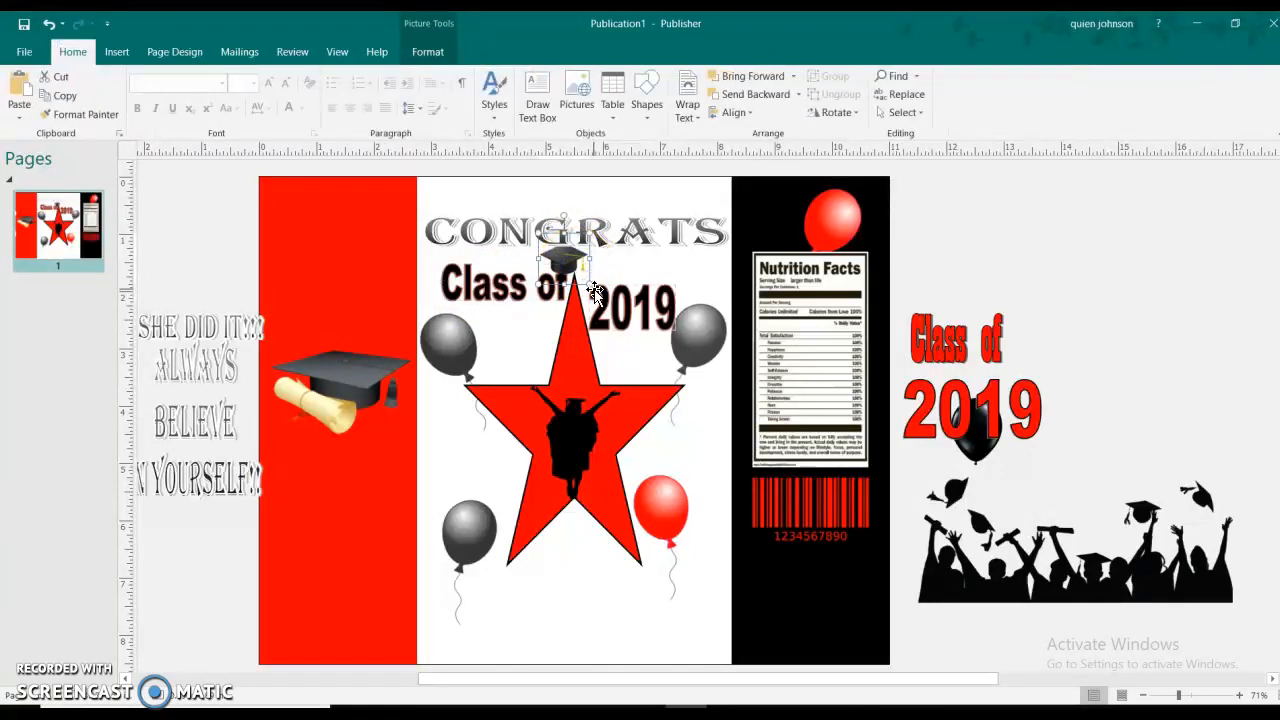
pyautogui.moveTo(584, 275); pyautogui.dragTo(581, 273)
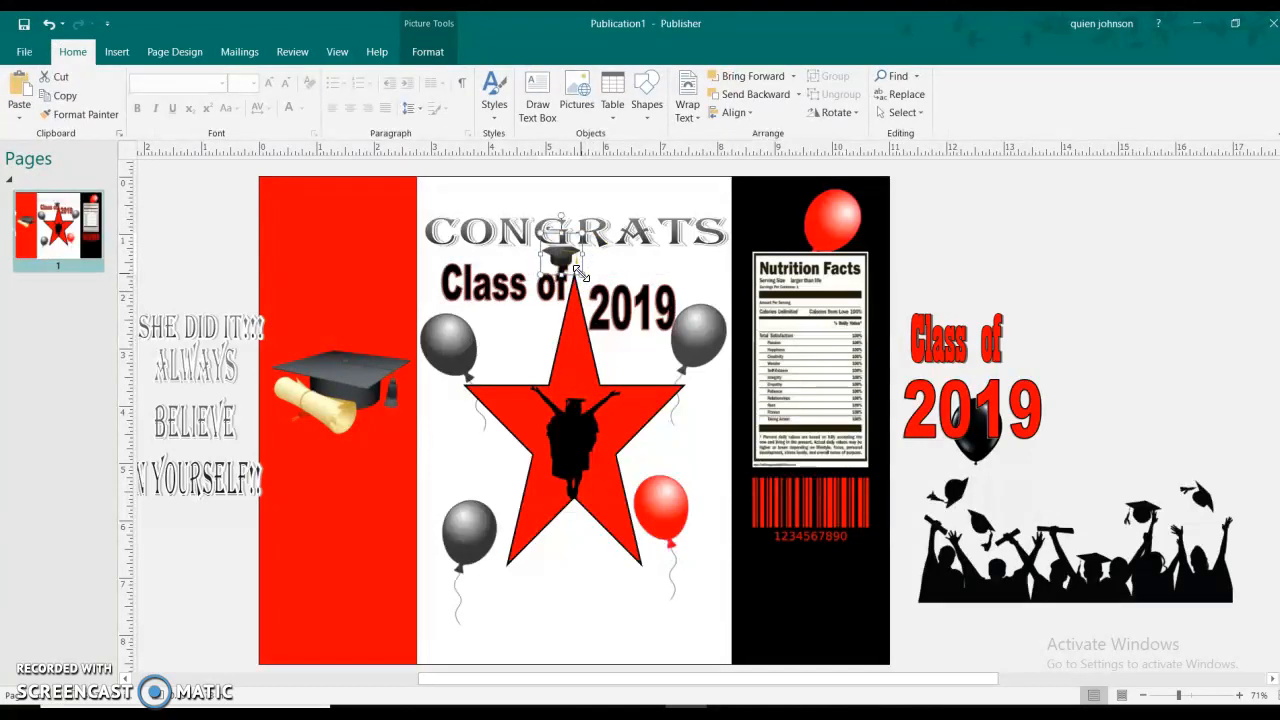
pyautogui.click(629, 236)
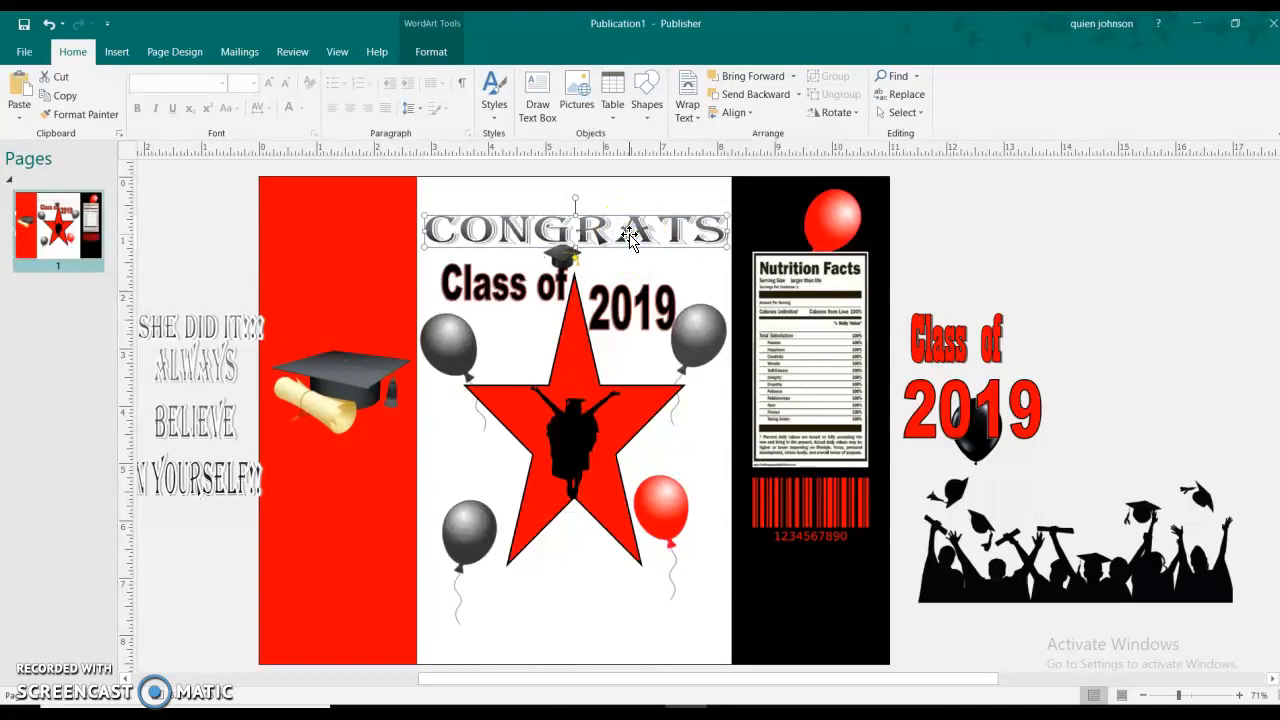
pyautogui.click(641, 298)
pyautogui.click(641, 260)
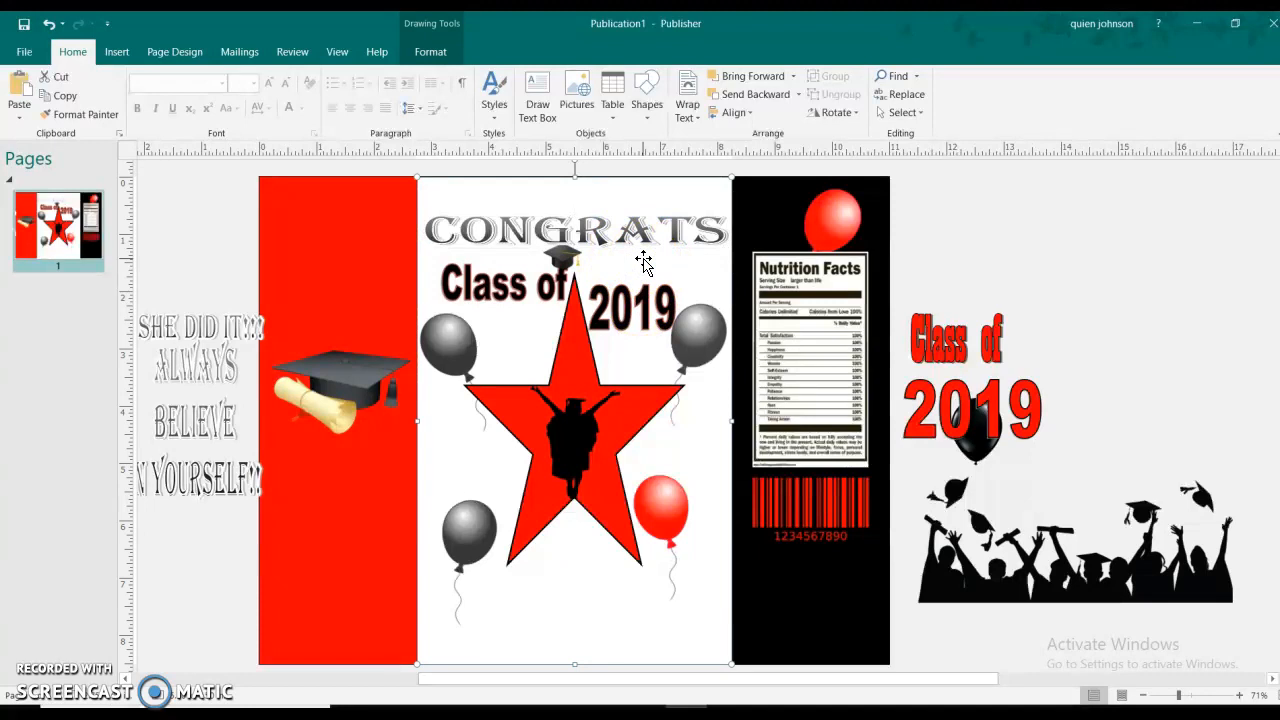
# Step: Move the small graduation cap onto the "C" of "Class of" and rotate it so it tilts to the left
pyautogui.moveTo(567, 259); pyautogui.dragTo(443, 260)
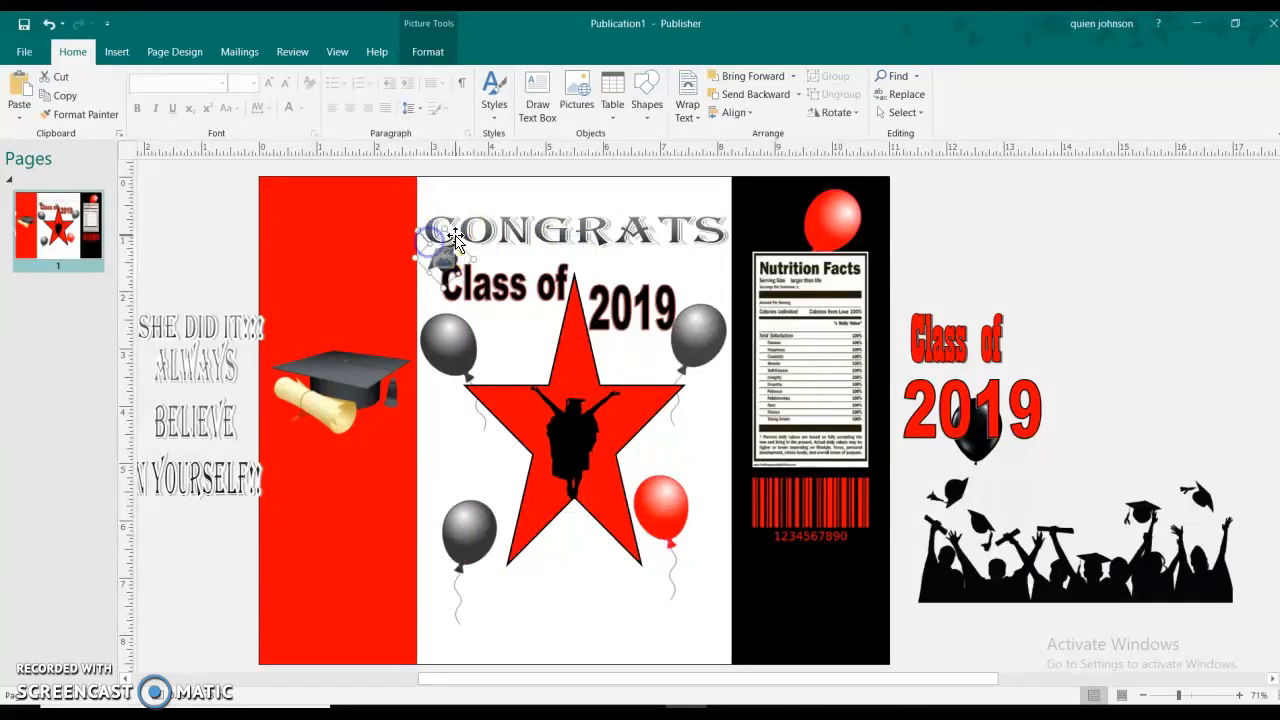
pyautogui.click(559, 266)
pyautogui.click(503, 258)
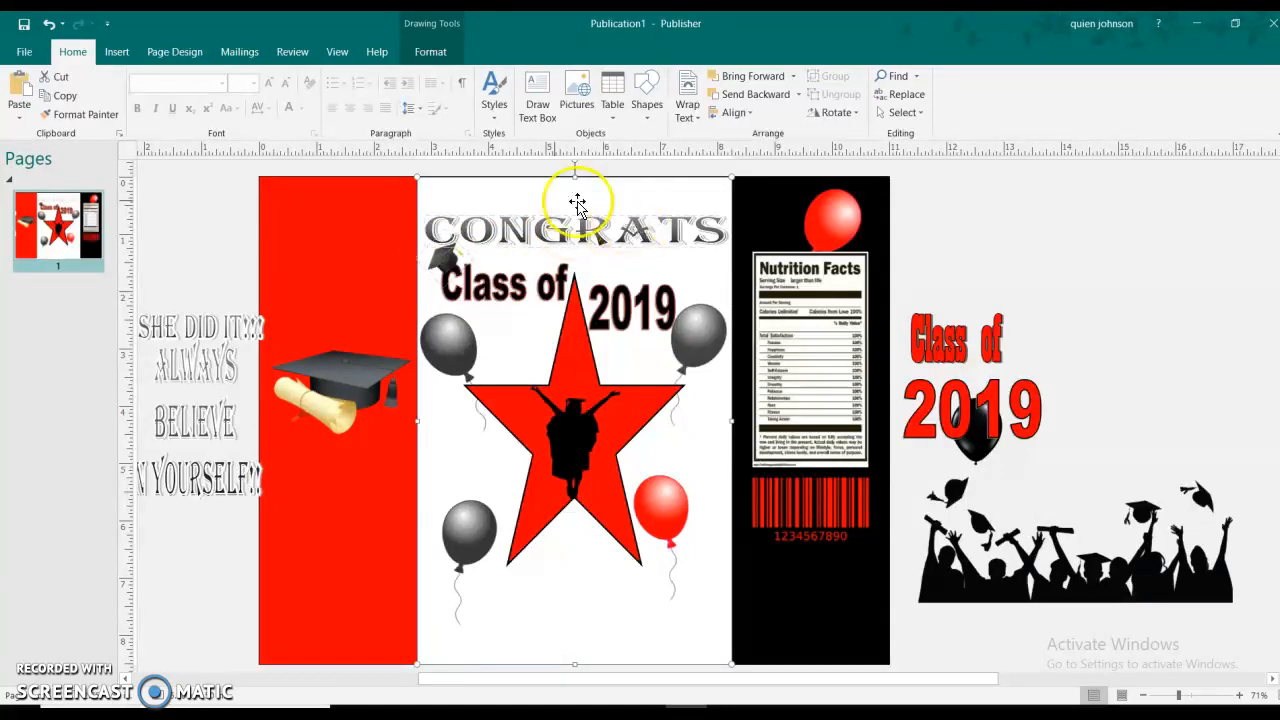
pyautogui.click(432, 237)
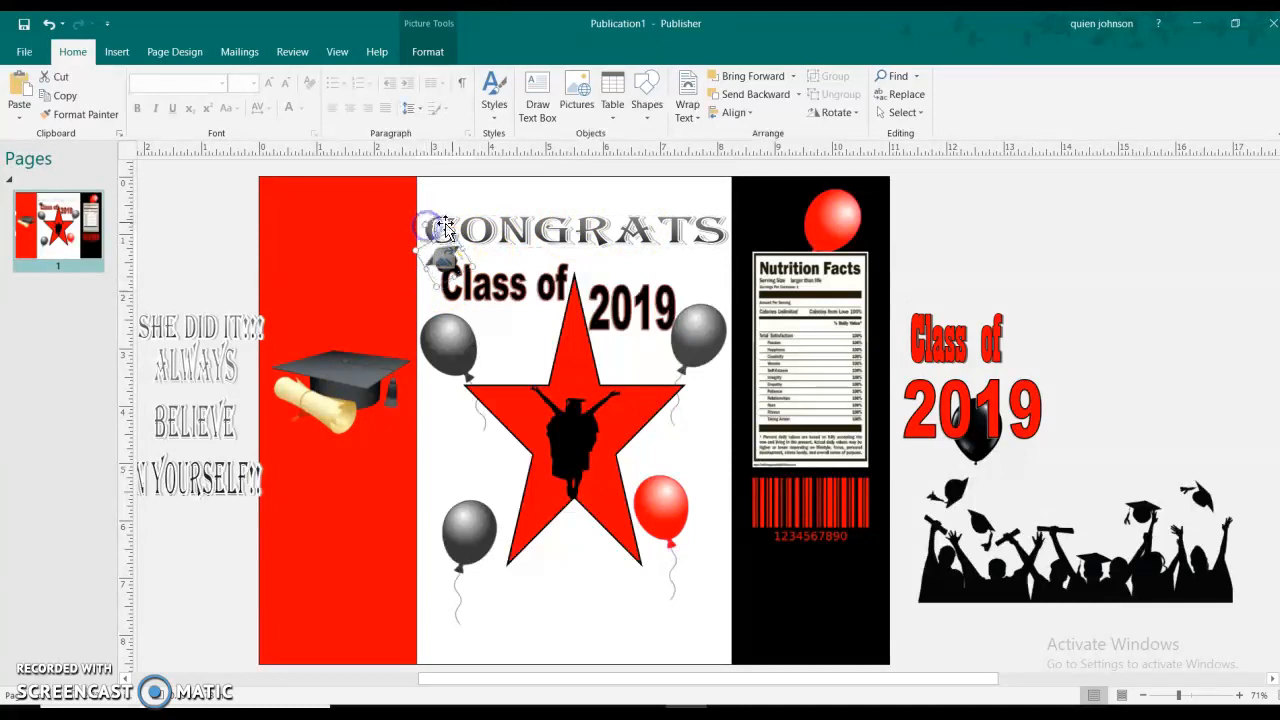
pyautogui.click(490, 208)
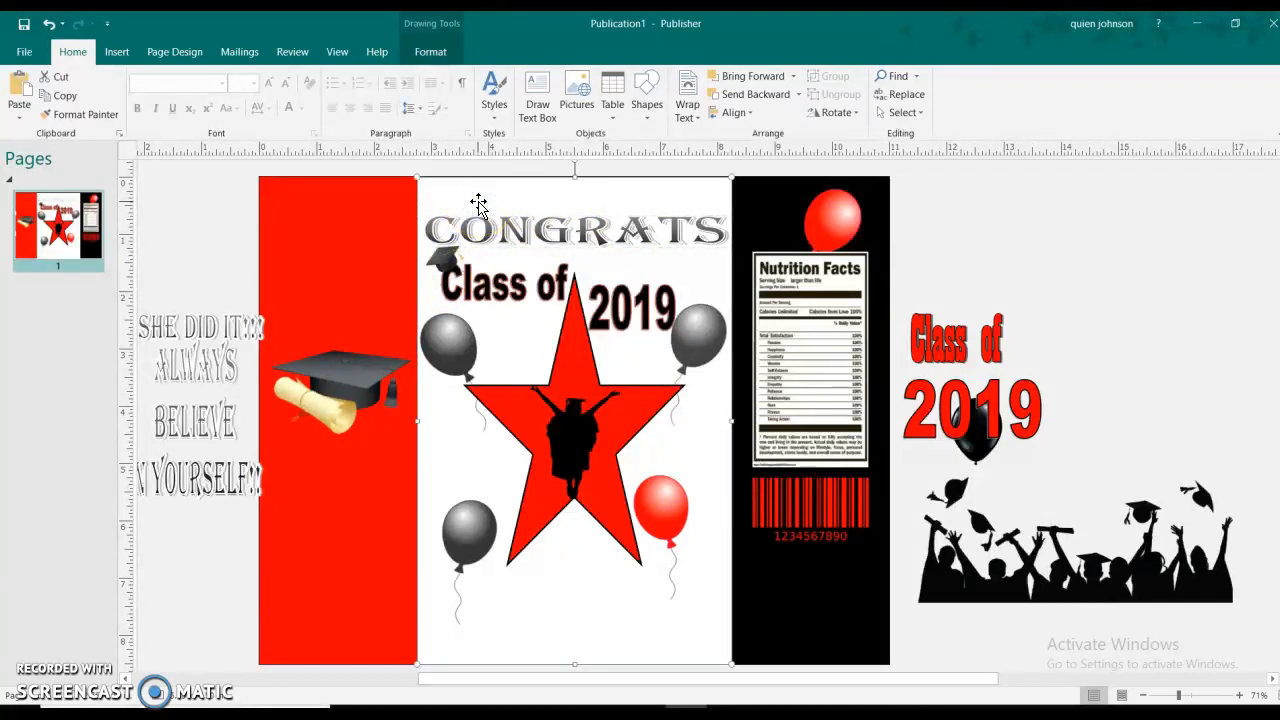
# Step: Change the outline color of the CONGRATS WordArt to standard red
pyautogui.click(503, 226)
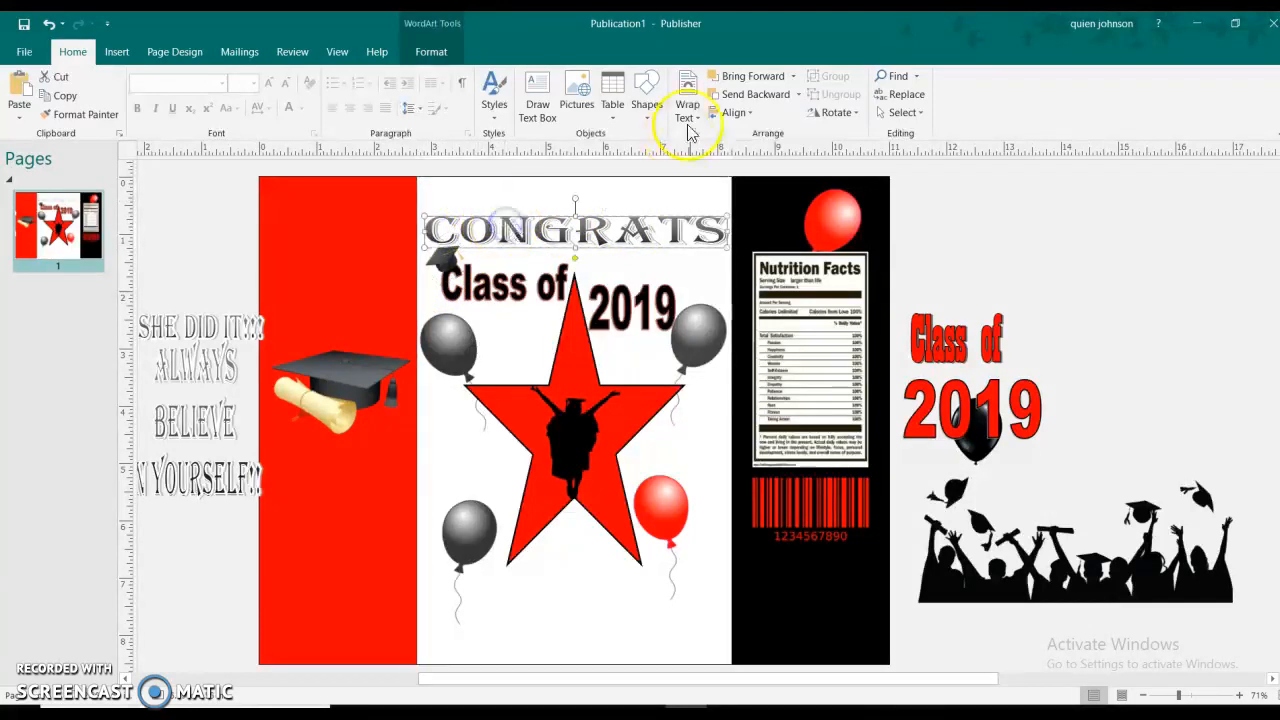
pyautogui.click(415, 53)
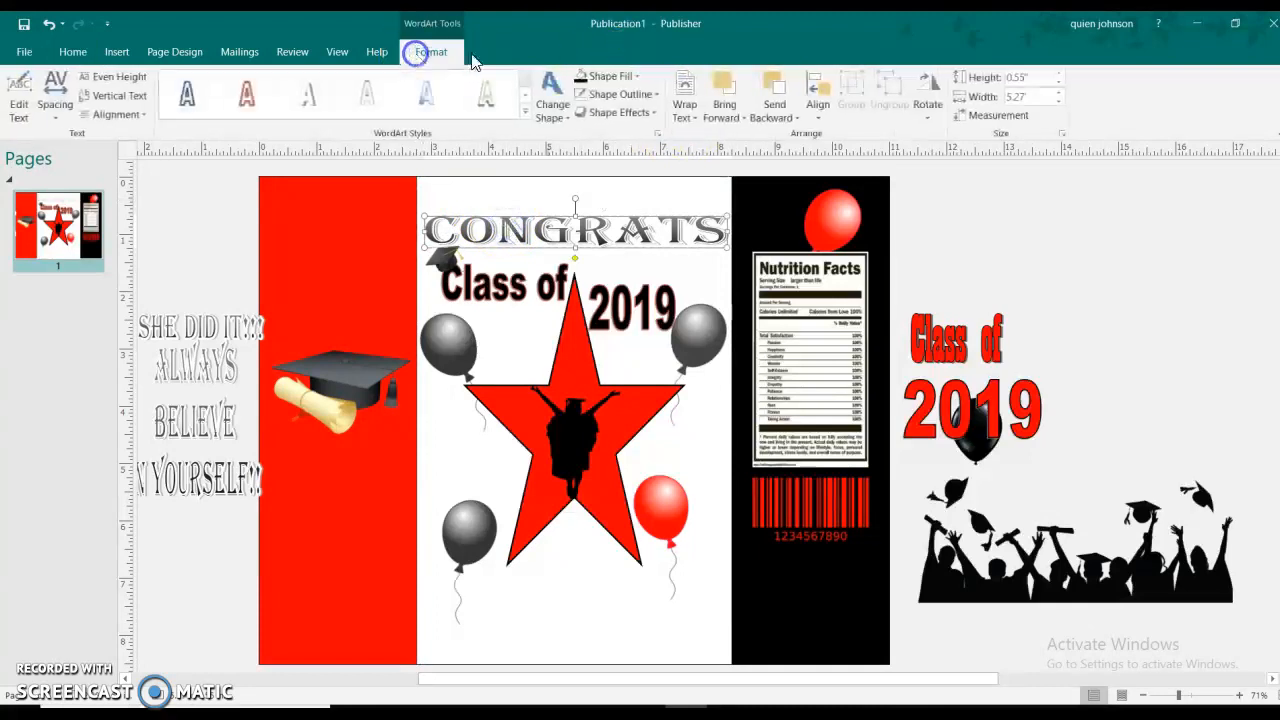
pyautogui.click(656, 94)
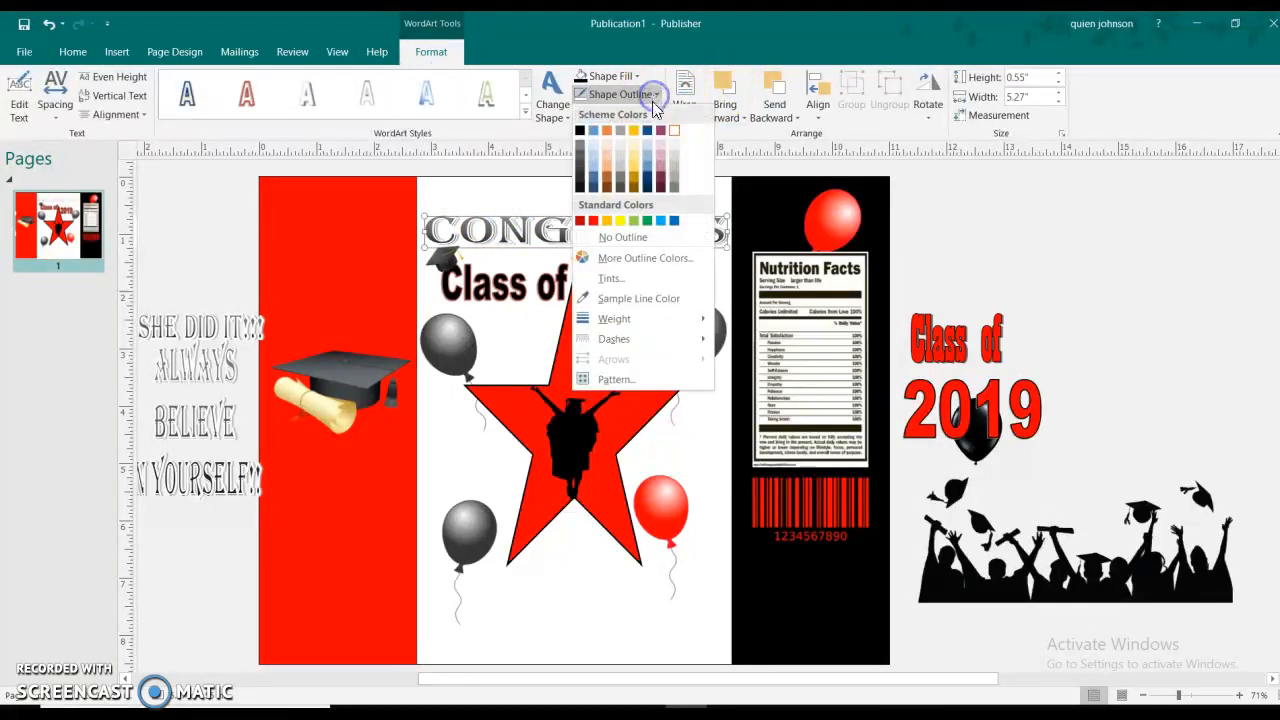
pyautogui.click(593, 220)
pyautogui.click(952, 237)
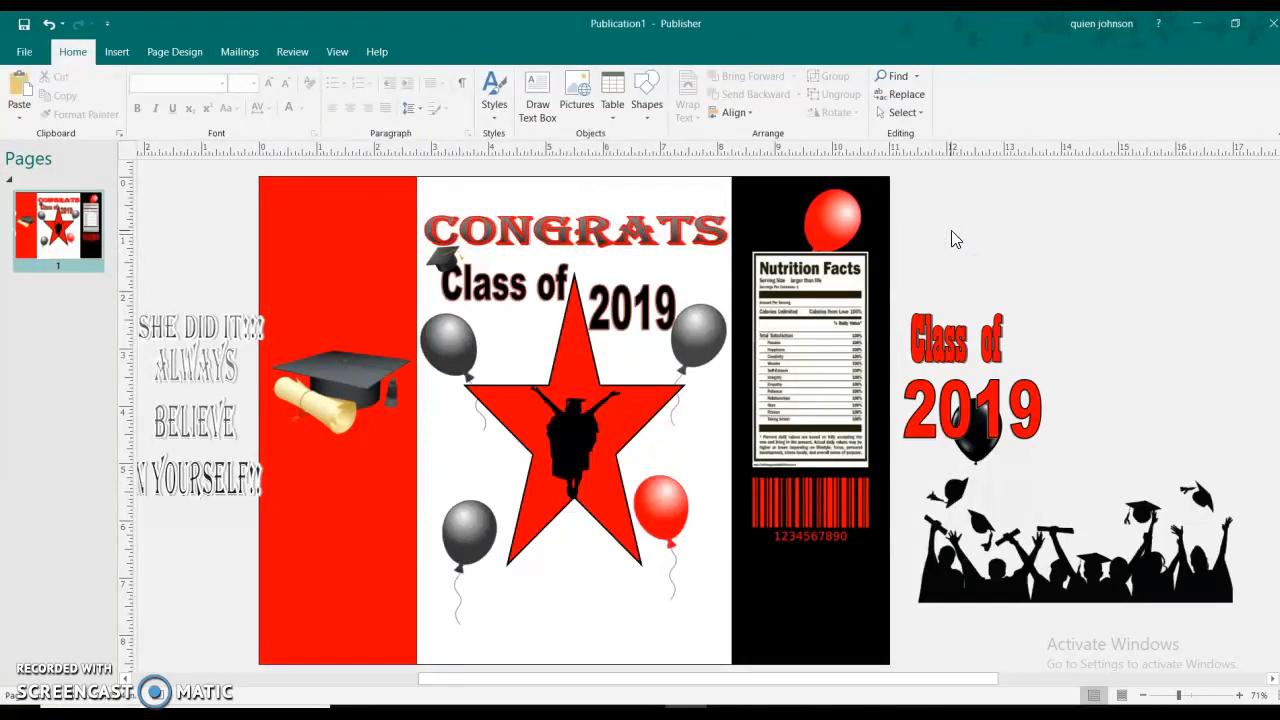
# Step: Delete the spare red "Class of" and "2019" WordArt beside the page and select the spare black balloon
pyautogui.click(955, 335)
pyautogui.press('Delete')
pyautogui.click(987, 388)
pyautogui.press('Delete')
pyautogui.click(980, 417)
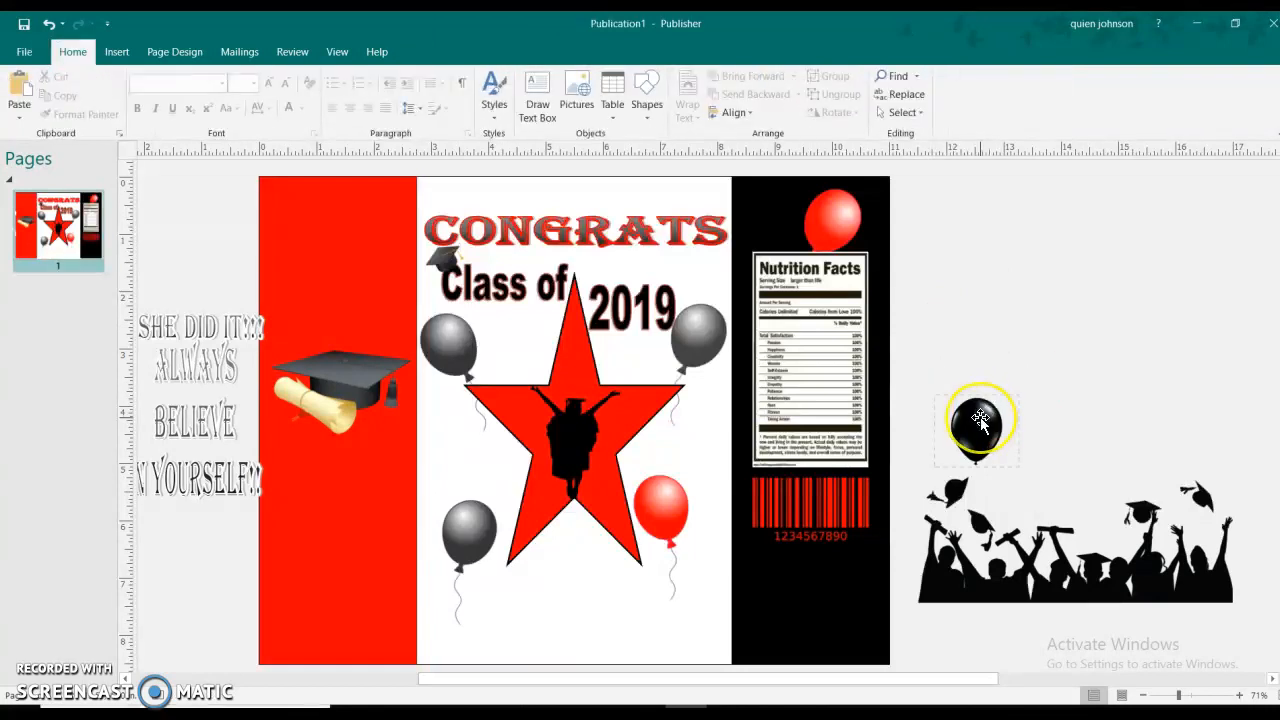